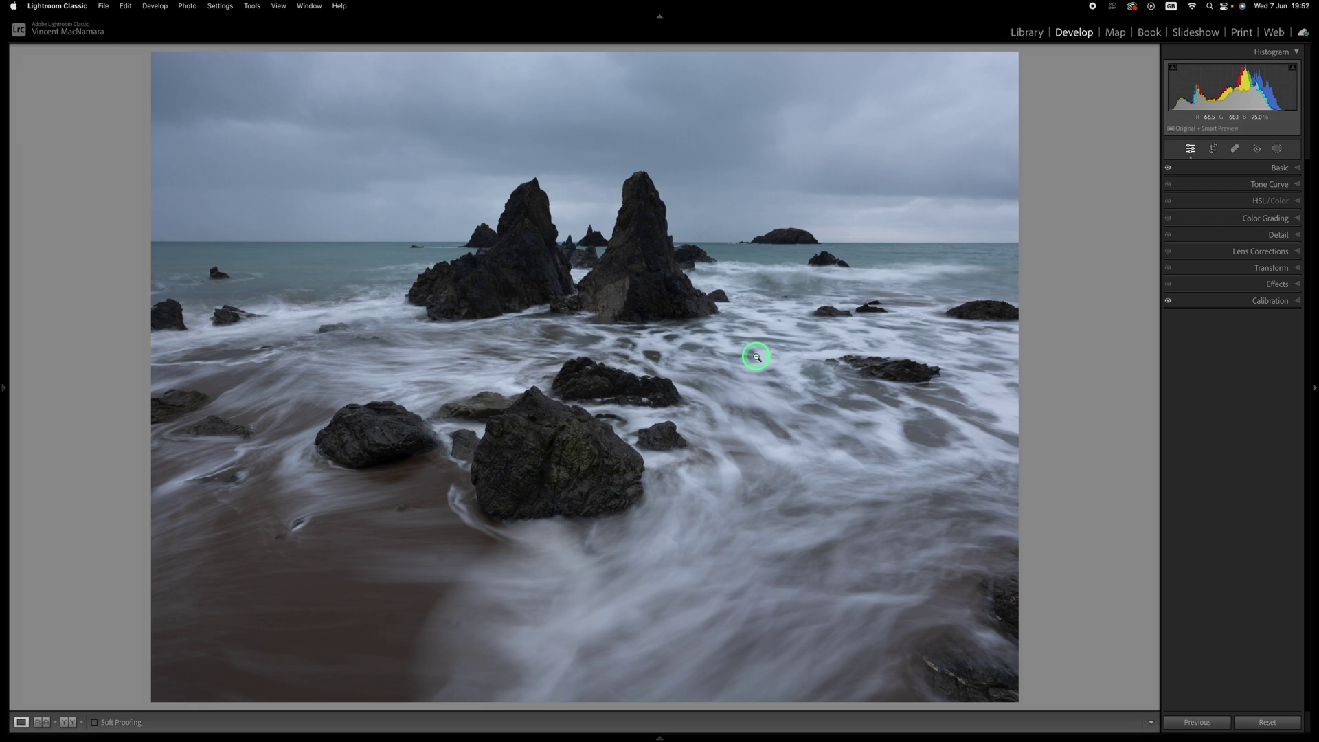
Warp the perspective to Vertical -21 and Aspect +79, with Constrain Crop trimming the white edges.
left_click(1295, 268)
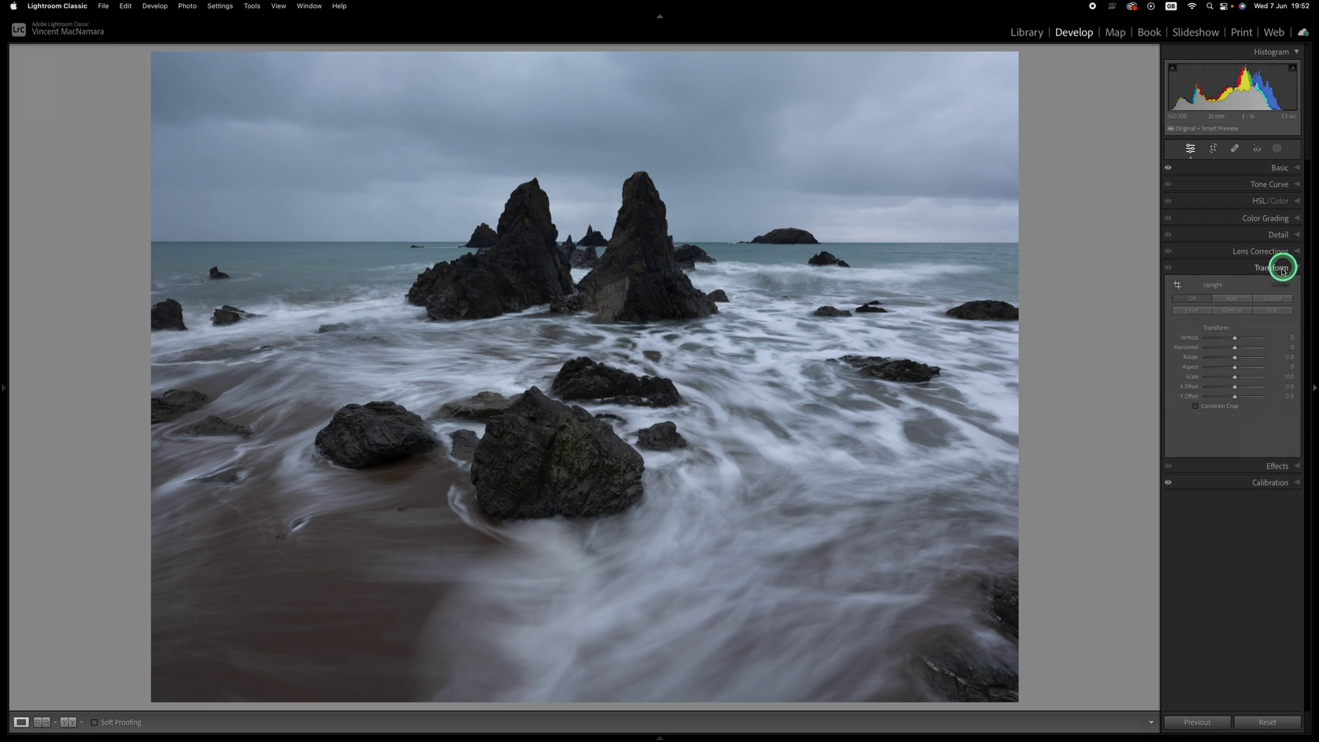
mouse_move(1239, 370)
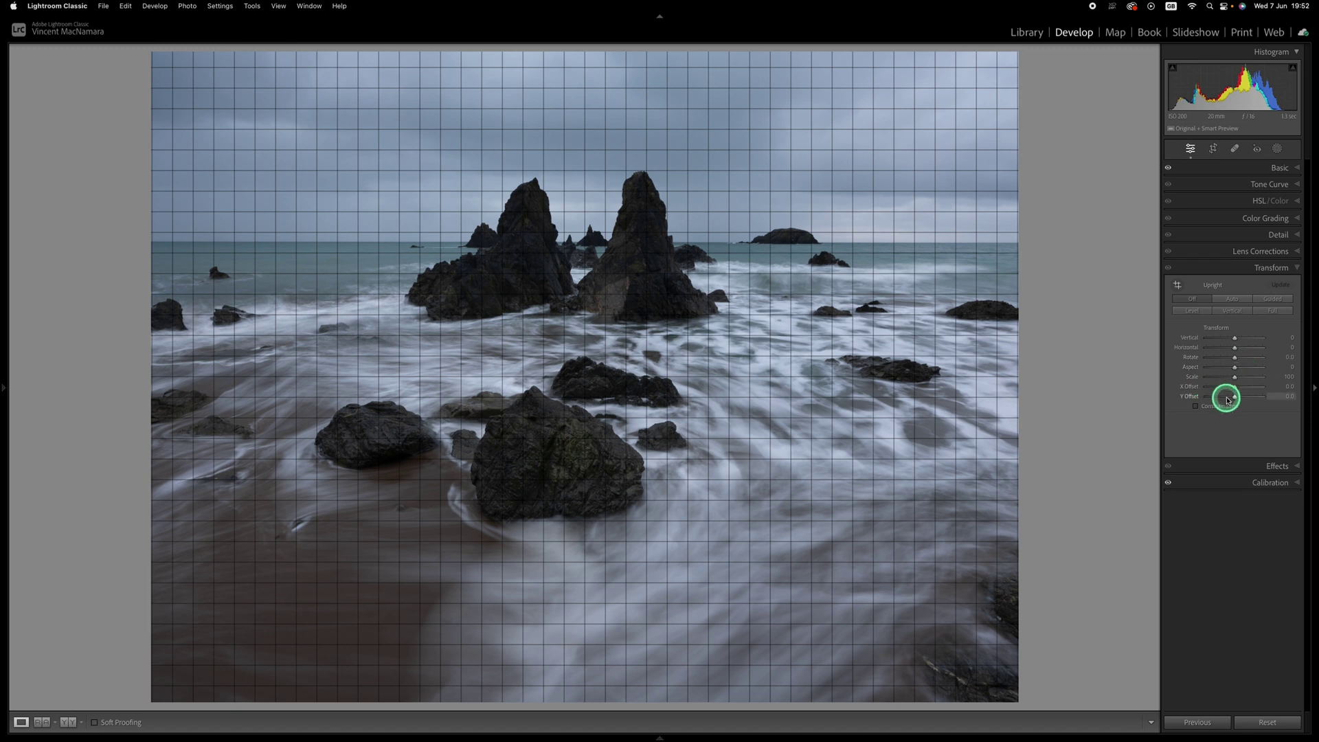
left_click_drag(1234, 366, 1229, 338)
left_click(1235, 338)
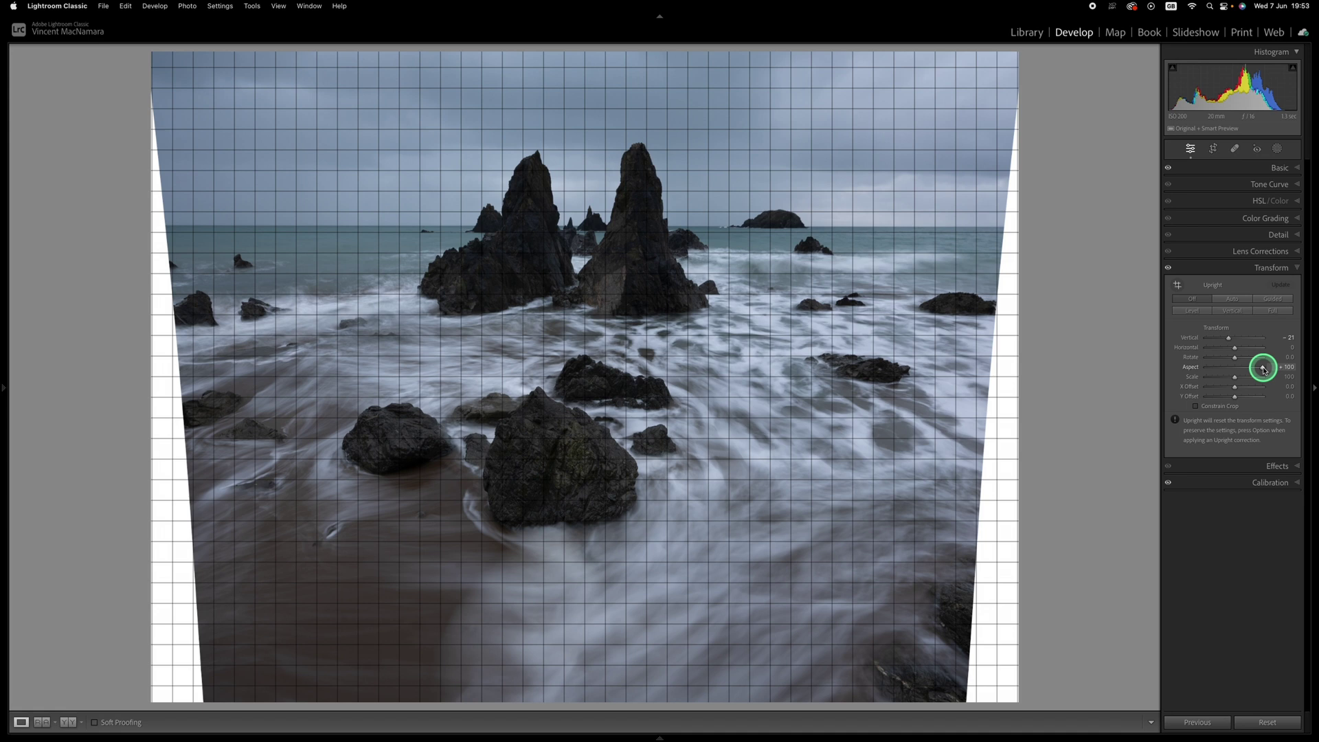
left_click_drag(1262, 367, 1257, 367)
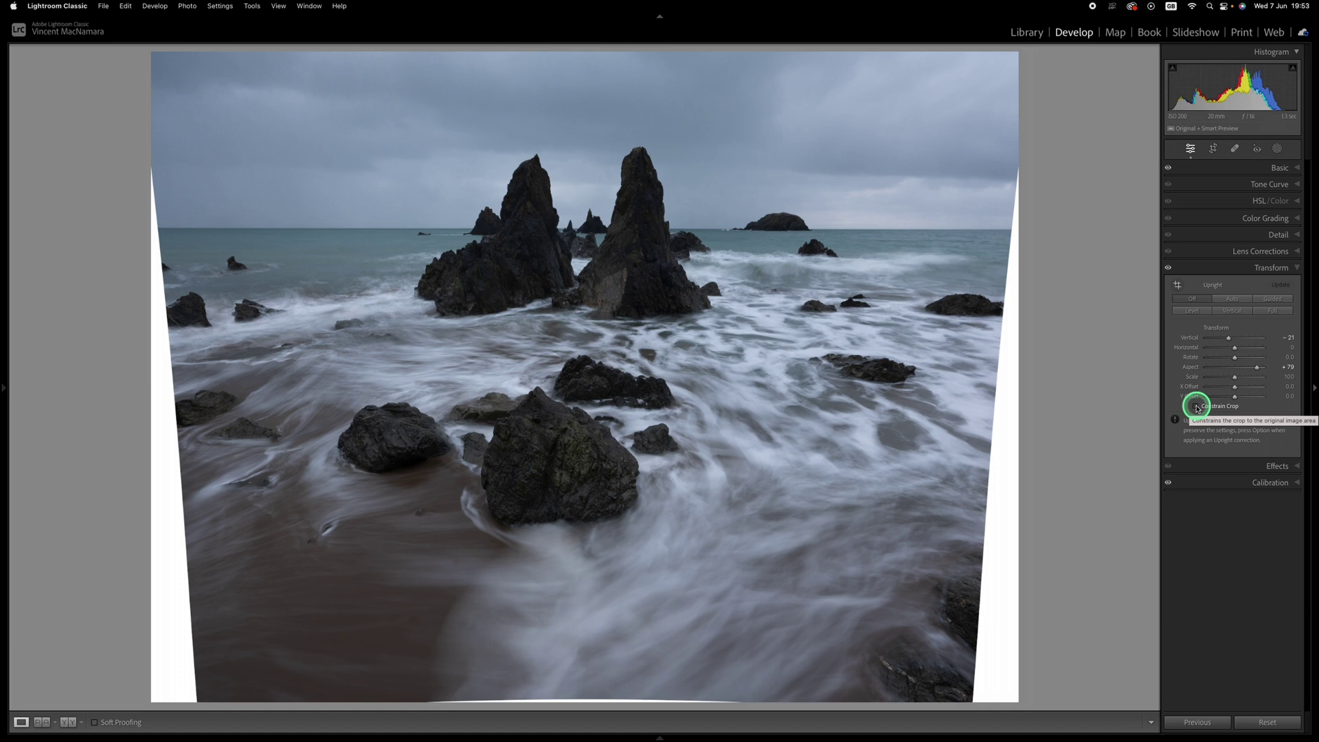
left_click(1196, 408)
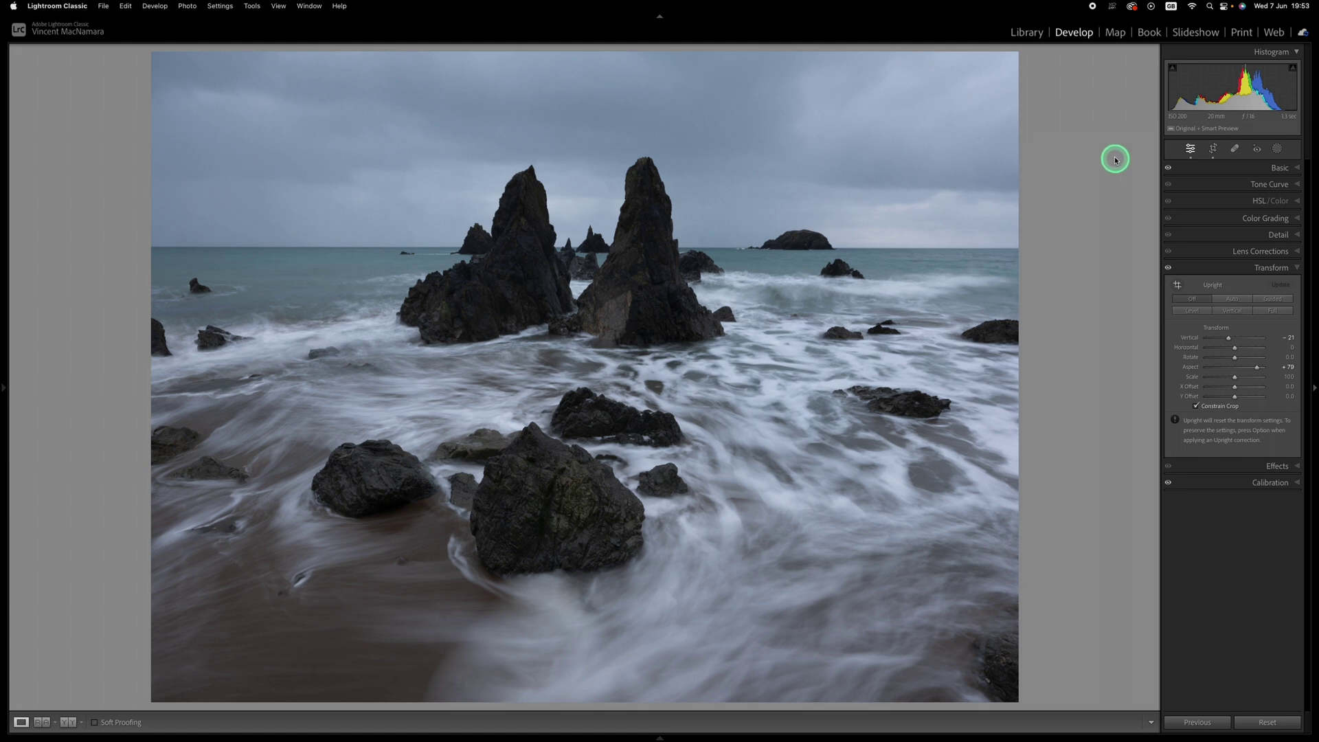
Apply the Adobe Landscape profile in Basic and raise Shadows to +31.
left_click(1248, 170)
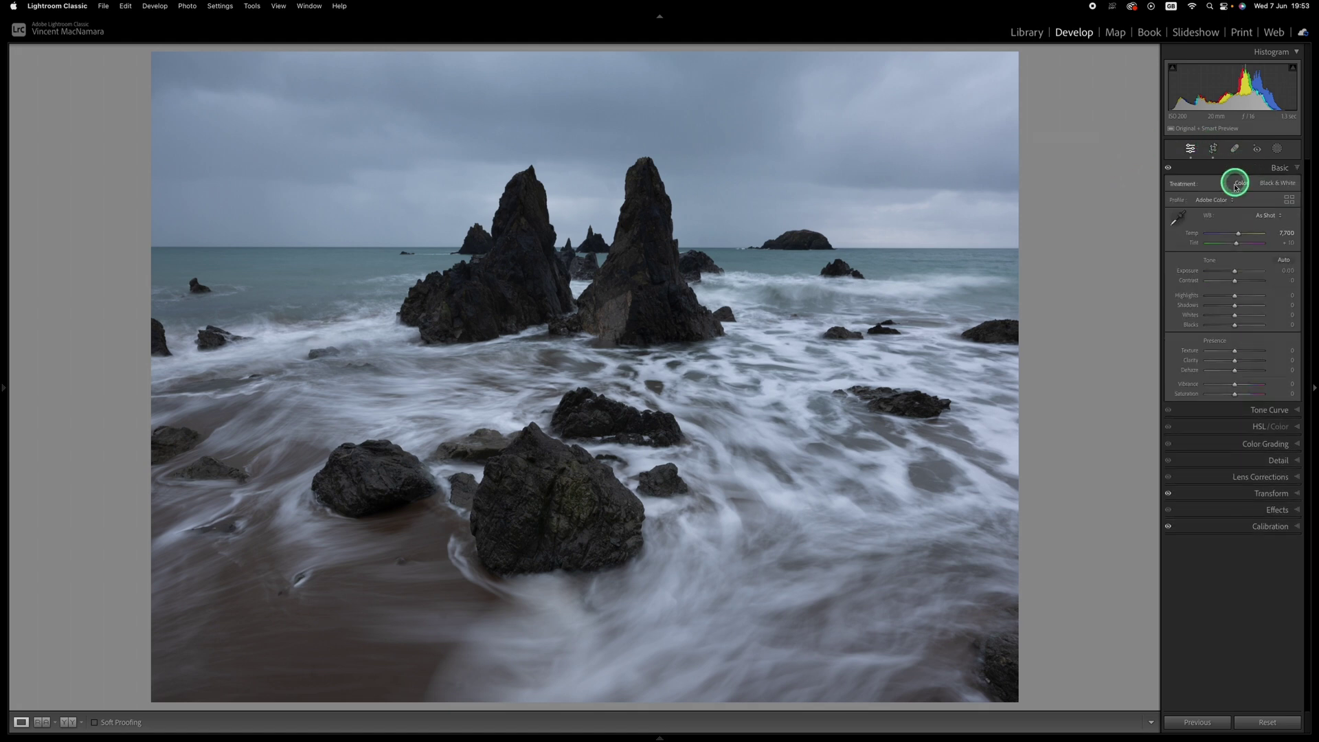
left_click(1220, 201)
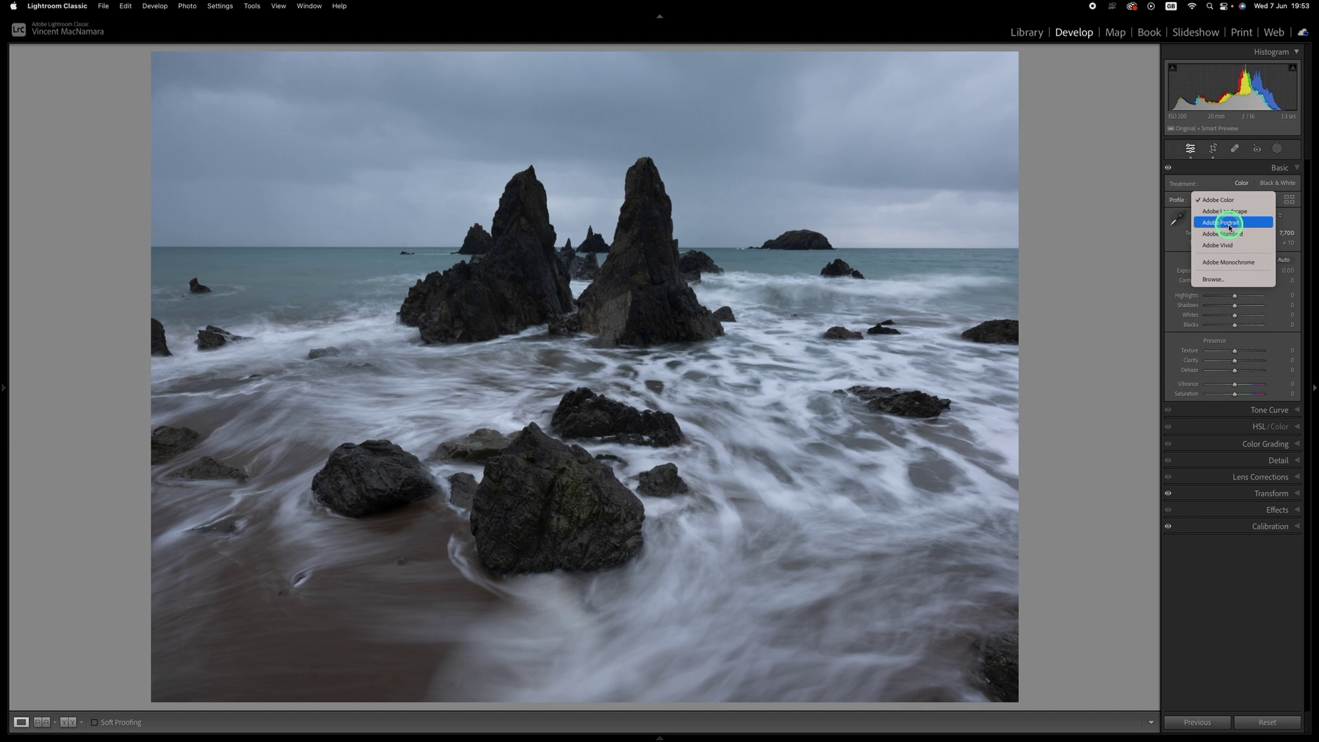
left_click(1237, 213)
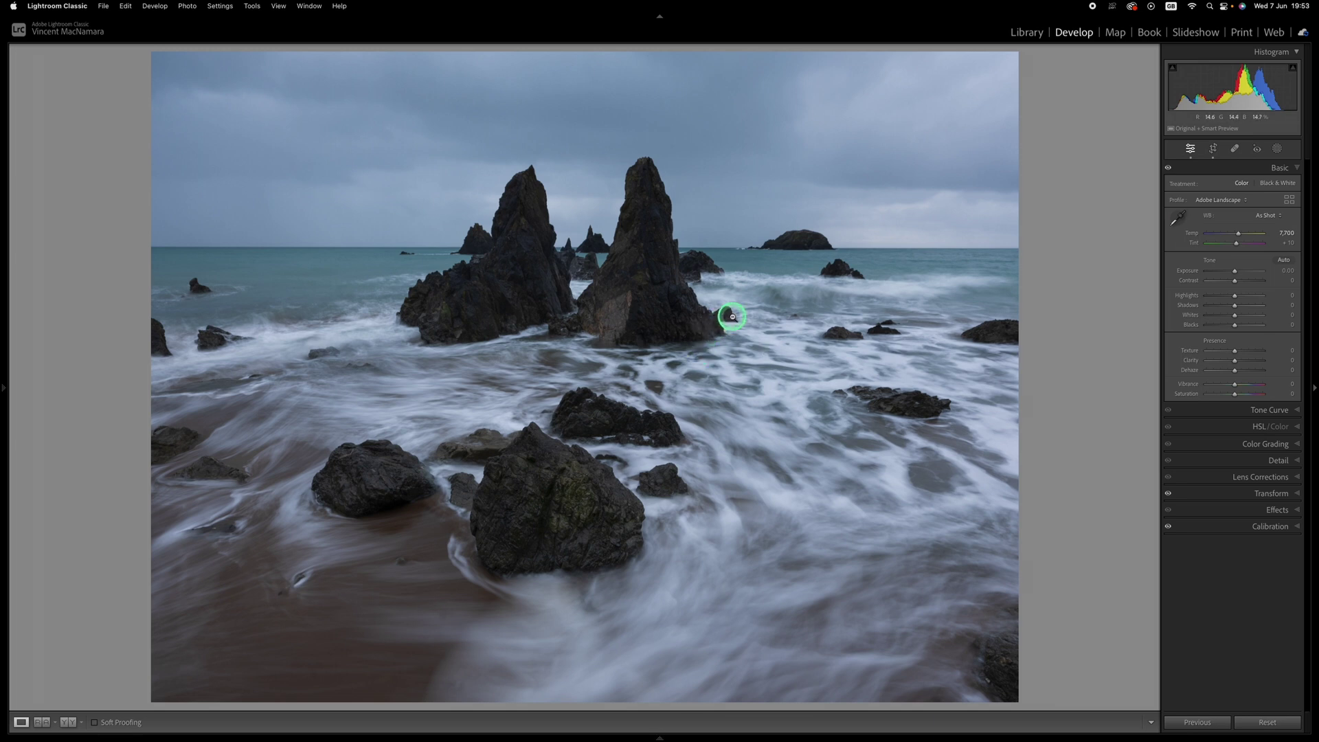
left_click_drag(1236, 305, 1237, 310)
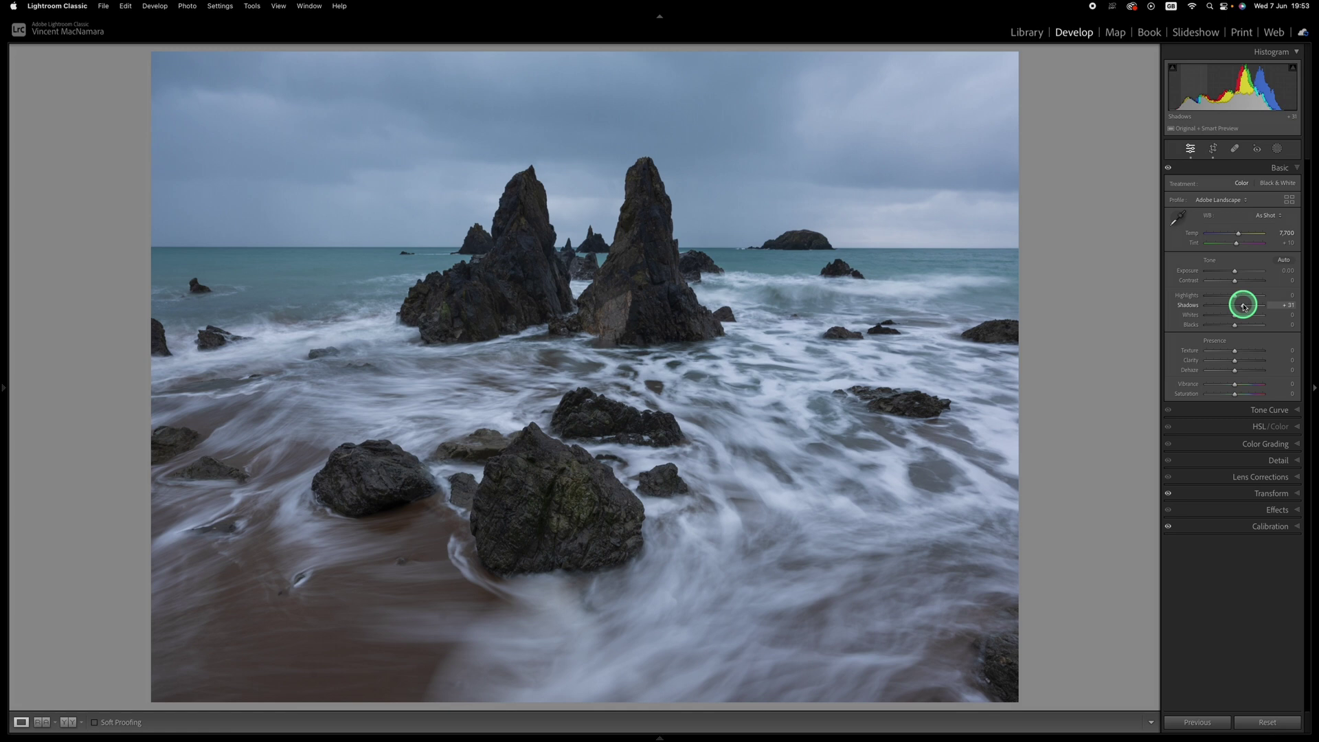
mouse_move(1242, 306)
left_mouse_down()
mouse_move(1192, 302)
mouse_move(1227, 291)
mouse_move(1252, 309)
left_mouse_up()
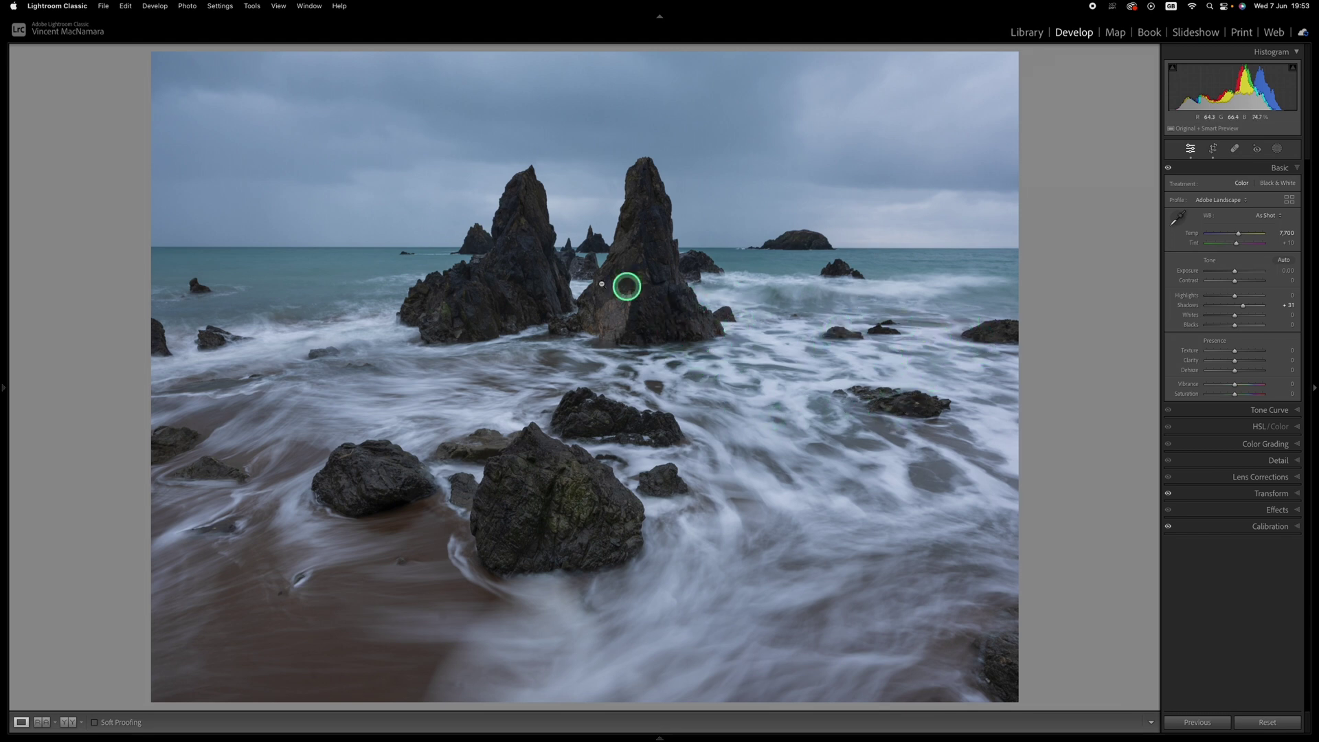
Draw a radial gradient over the surf right of the stacks with Highlights -28.
left_click(1279, 150)
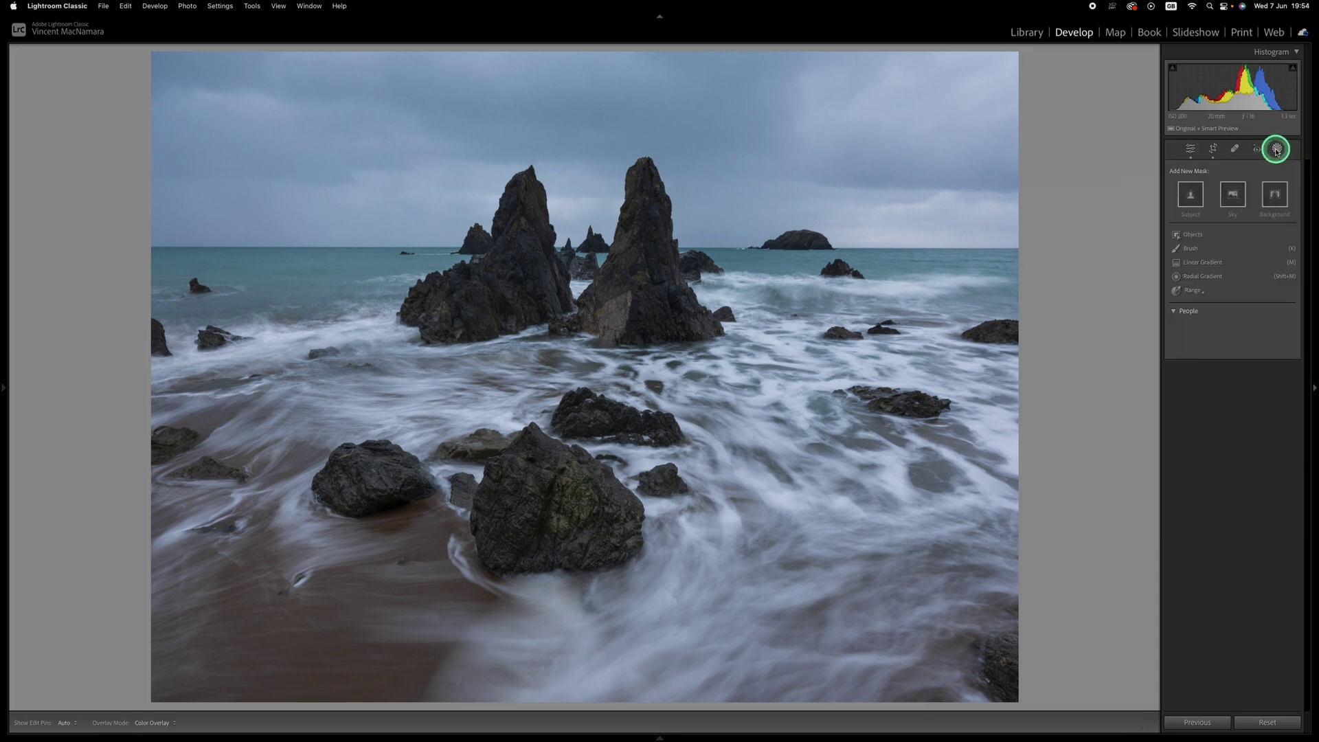
left_click(1200, 278)
left_click_drag(791, 352, 1040, 452)
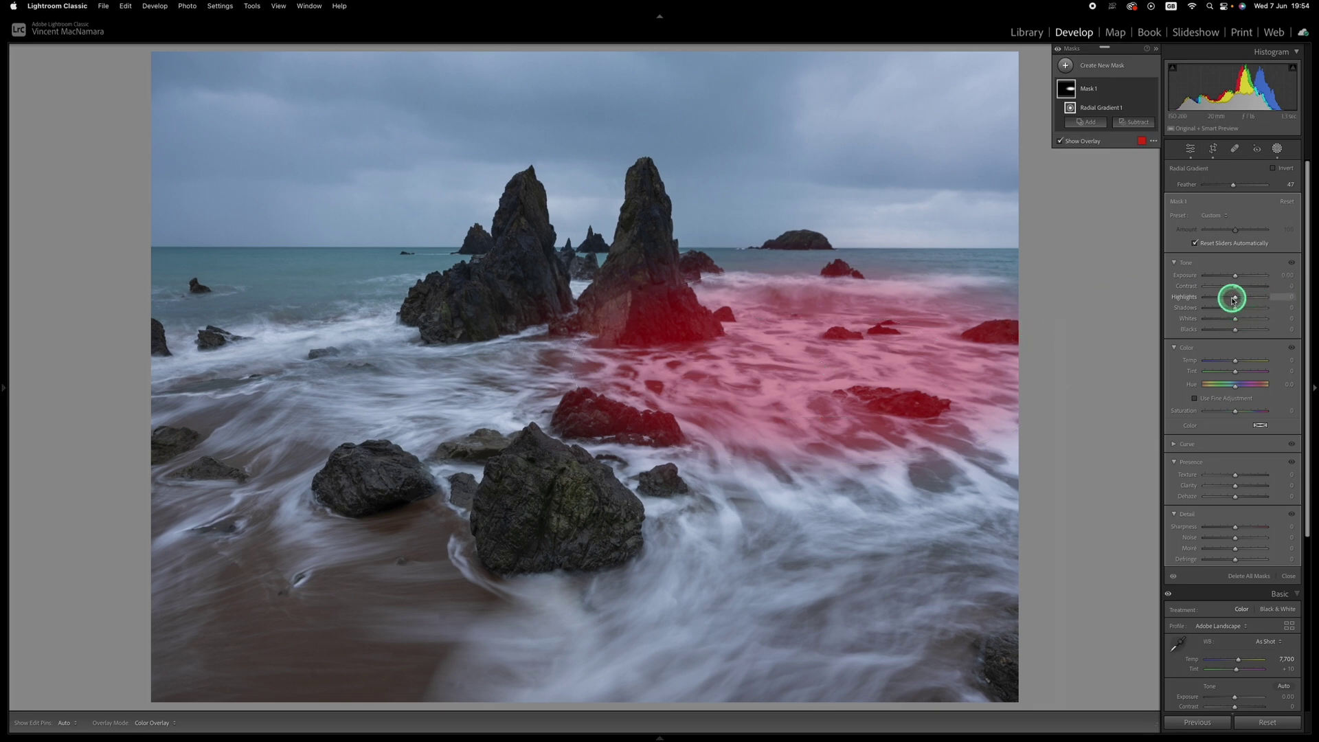
left_click_drag(1233, 298, 1234, 298)
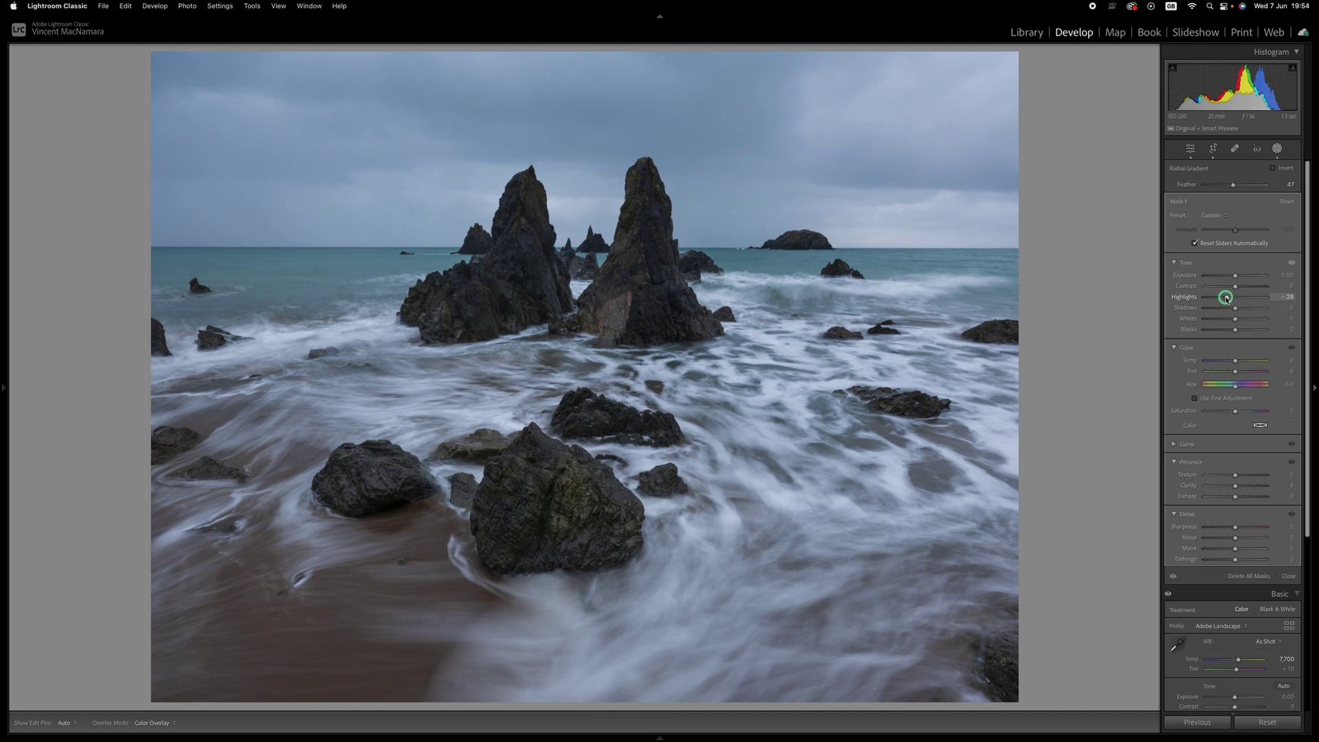
left_click_drag(1226, 298, 1226, 299)
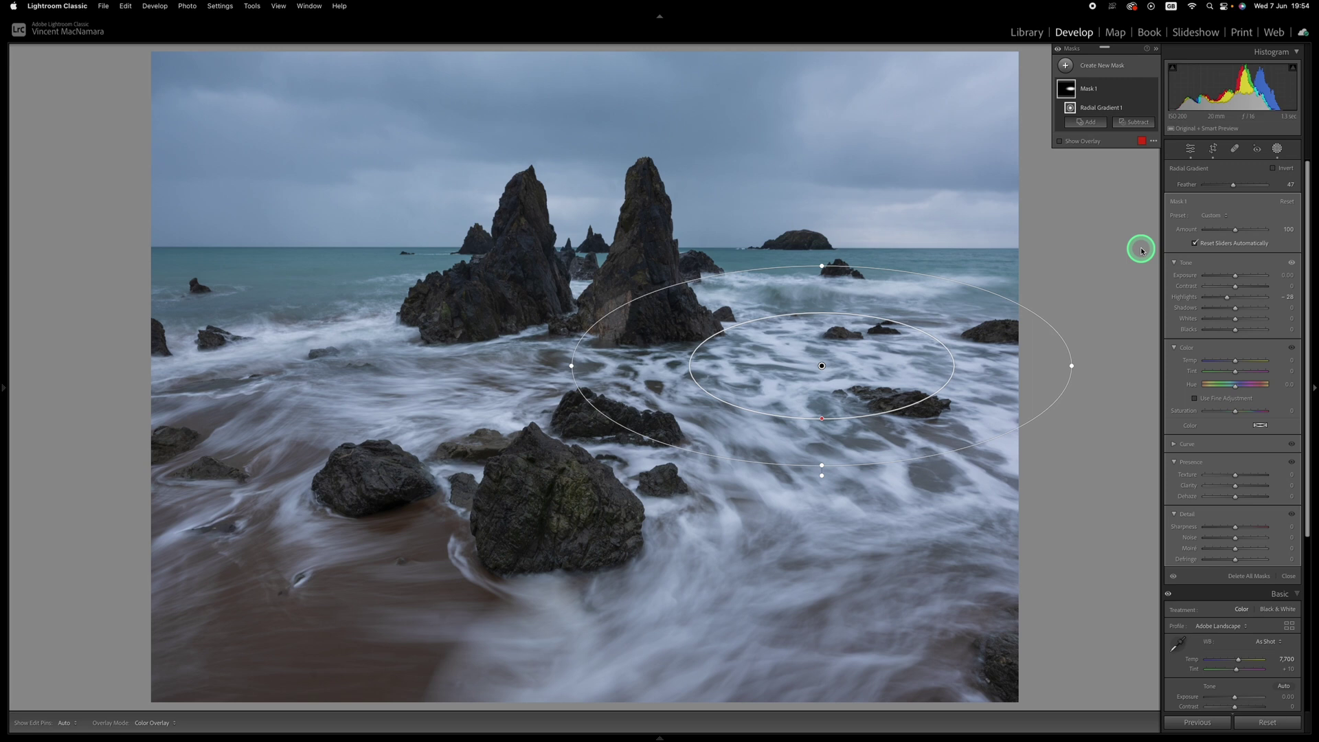
Add a Select Sky mask with Dehaze 44 and slightly lower Texture.
left_click(1067, 66)
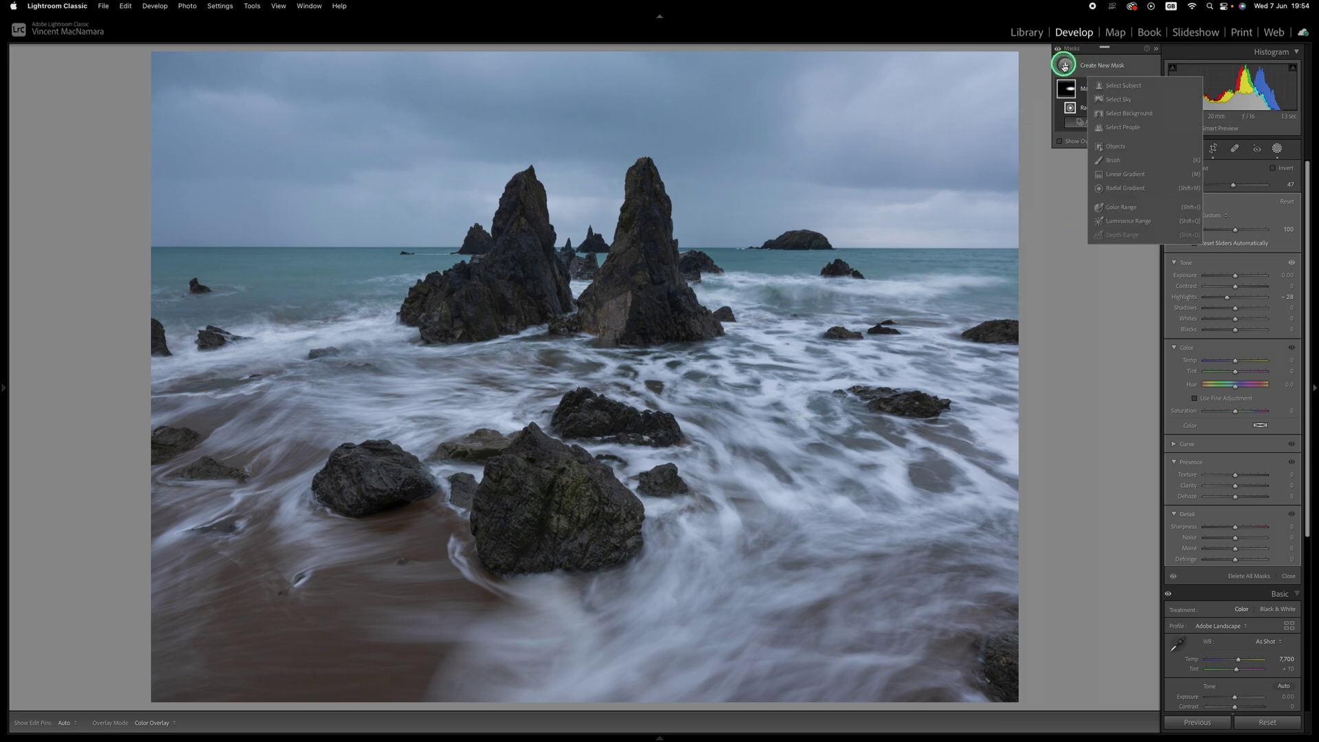
left_click(1120, 100)
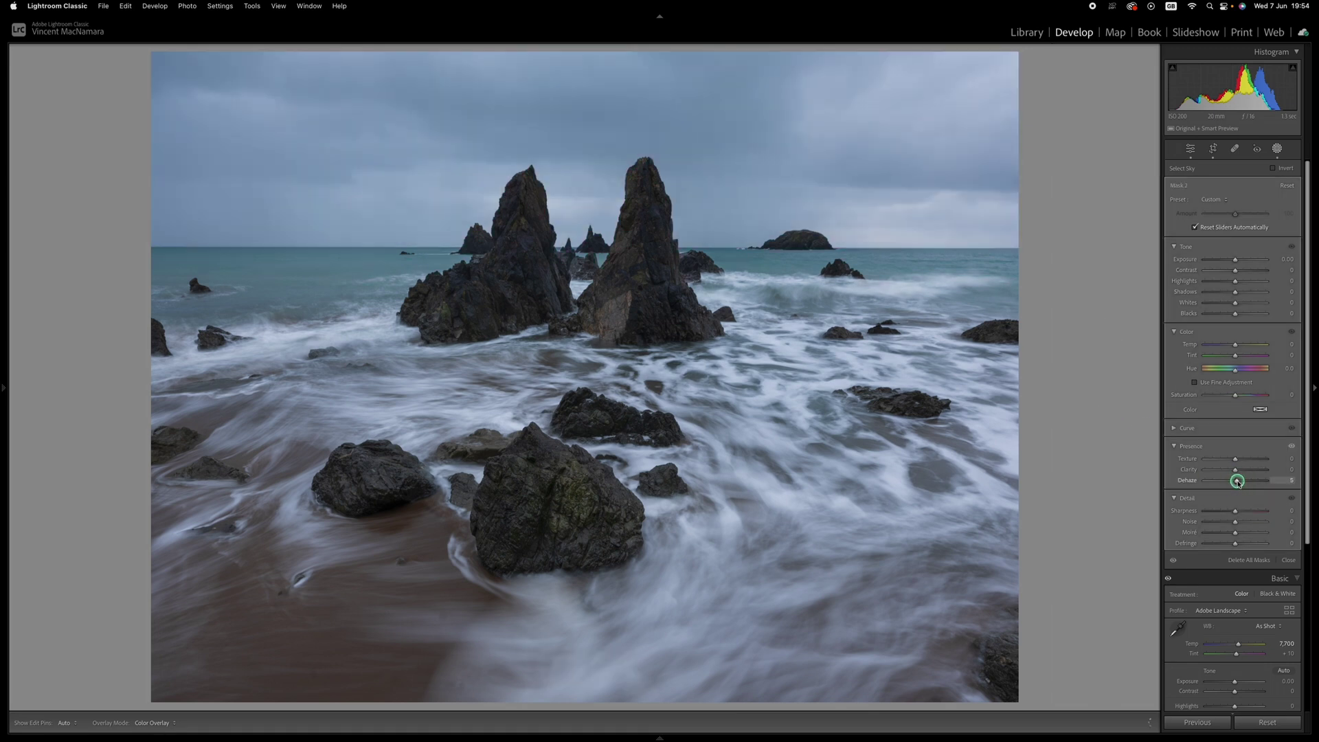
left_click_drag(1236, 481, 1249, 479)
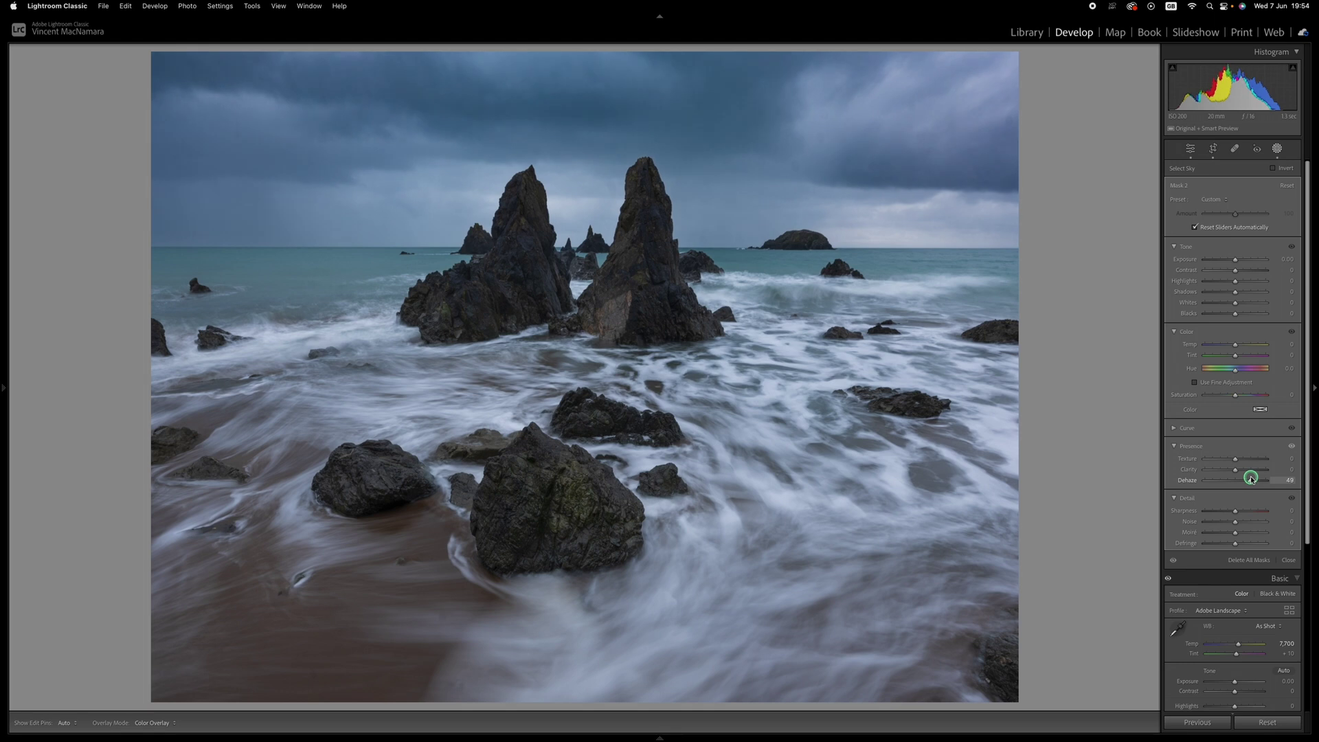
left_click_drag(1249, 479, 1249, 479)
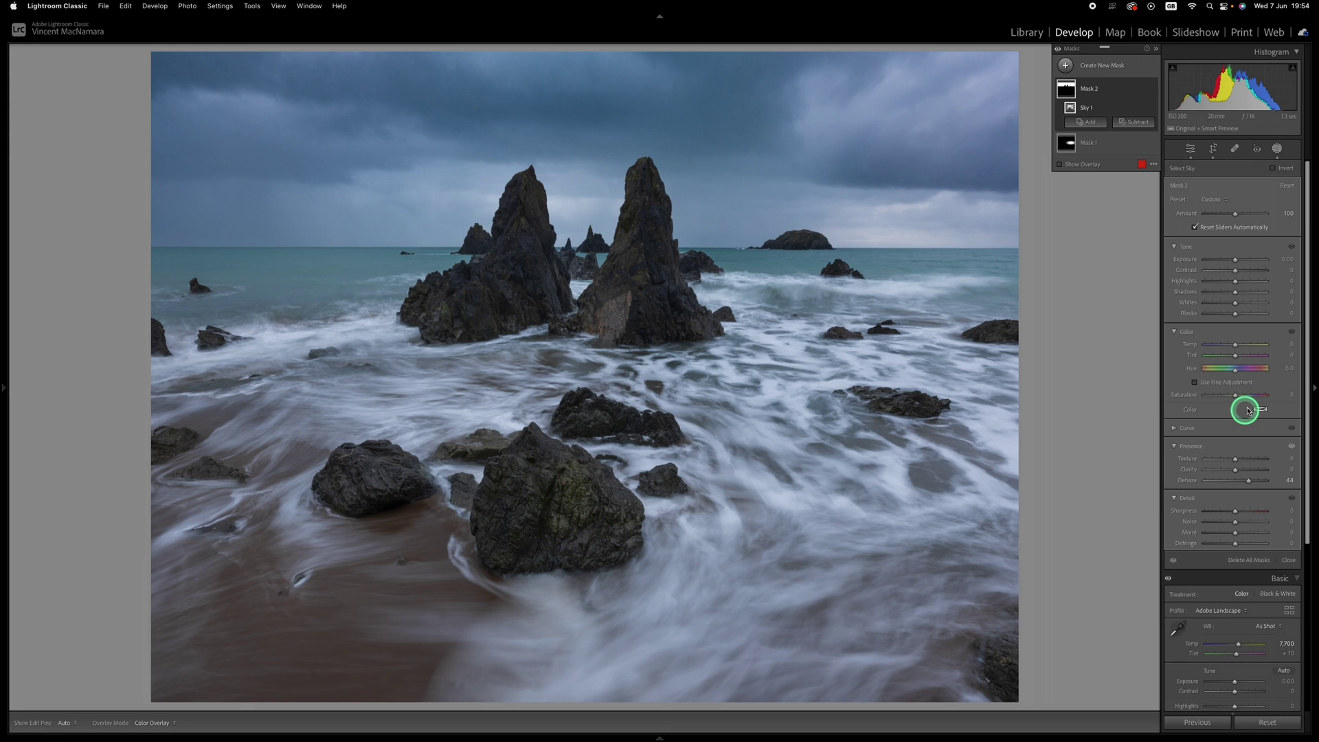
left_click_drag(1233, 457, 1234, 472)
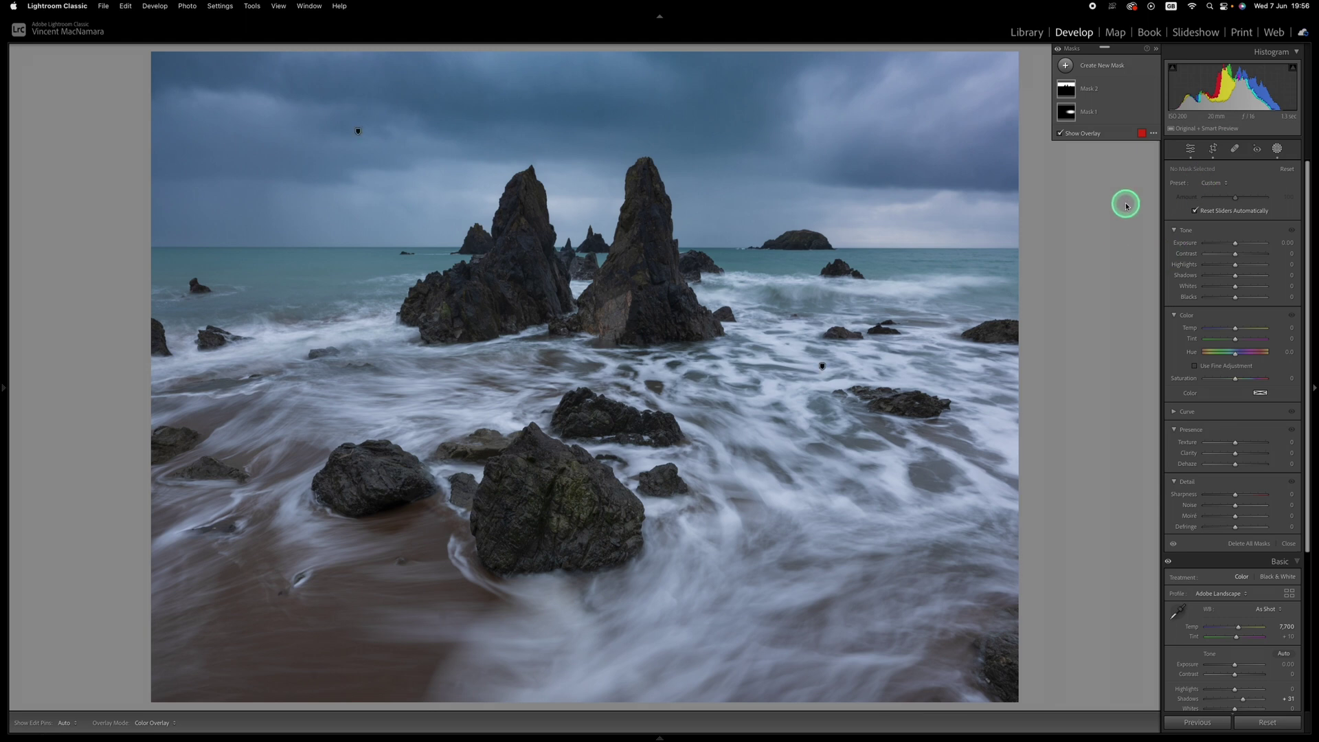
Create a Color Range mask sampled from the white surf, Refine 74, subtracting the sky.
left_click(1065, 66)
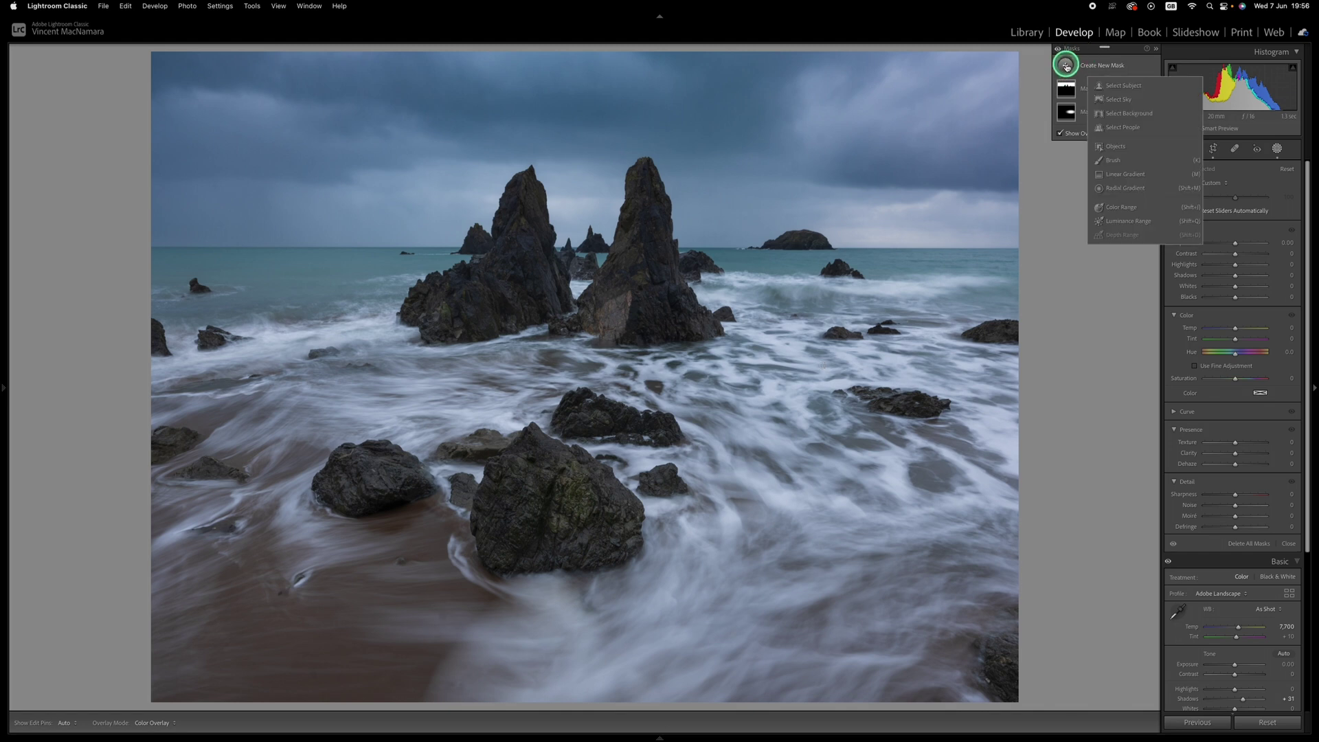
left_click(1128, 207)
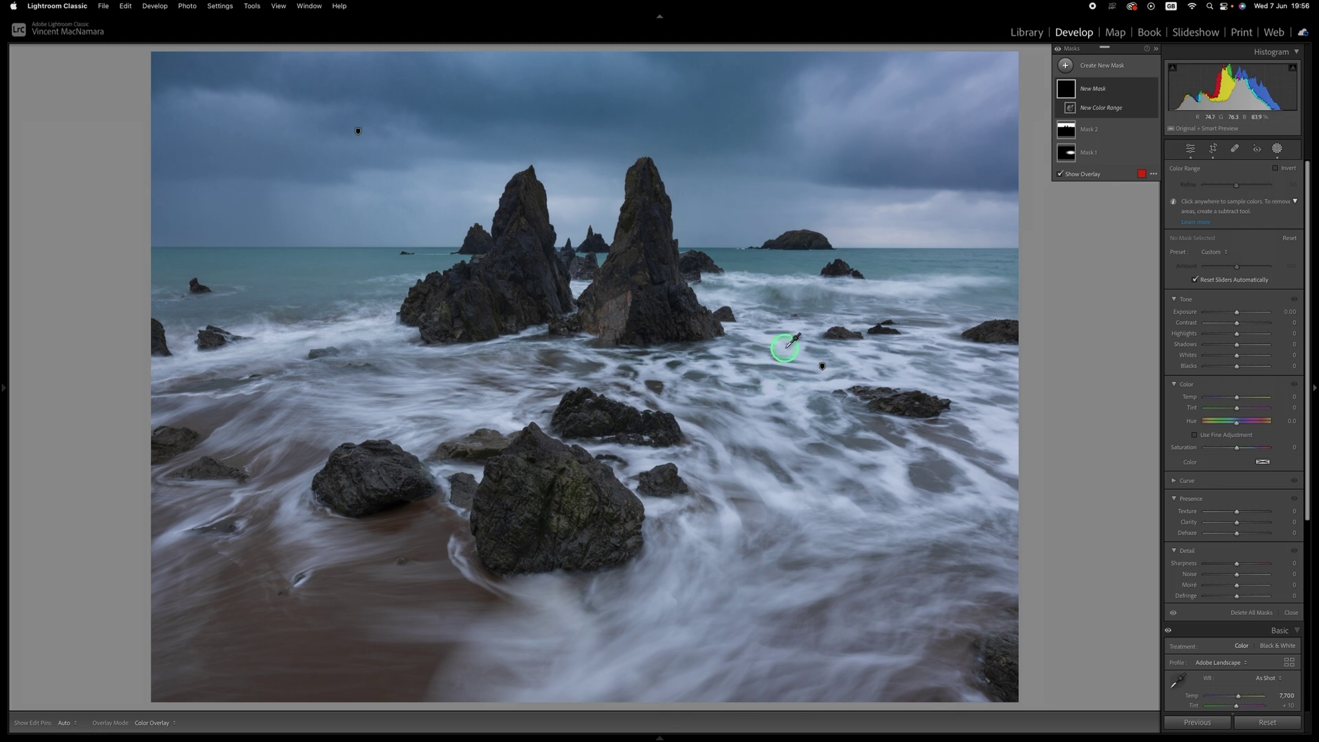
left_click(785, 348)
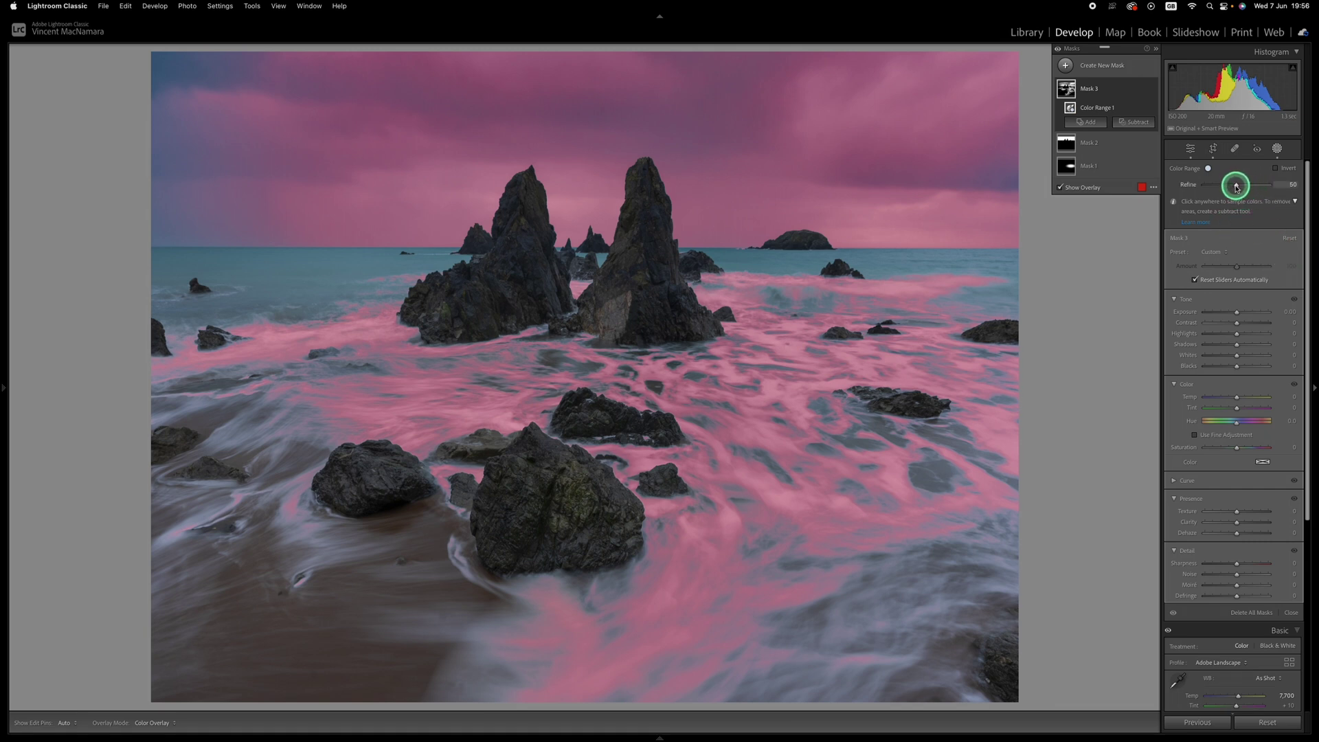
mouse_move(1236, 186)
left_mouse_down()
mouse_move(1224, 186)
mouse_move(1240, 186)
left_mouse_up()
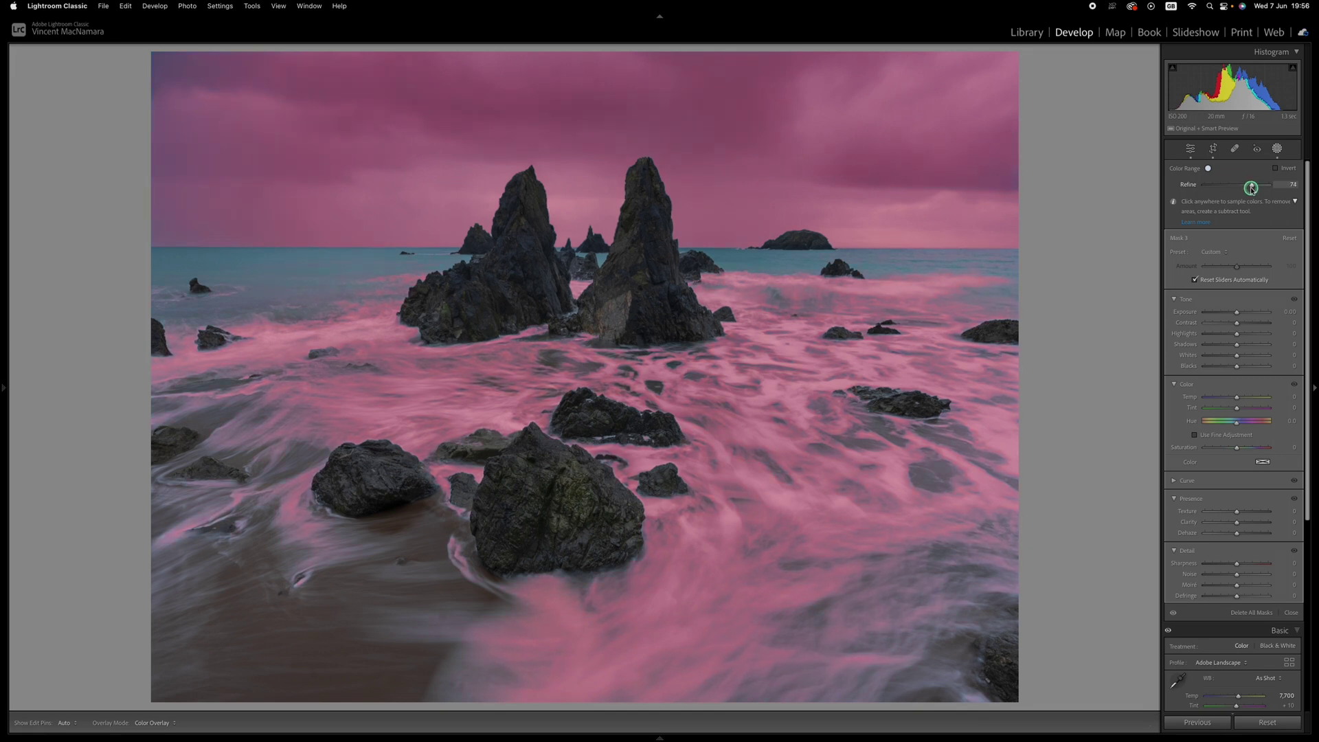
left_click_drag(1250, 187, 1250, 187)
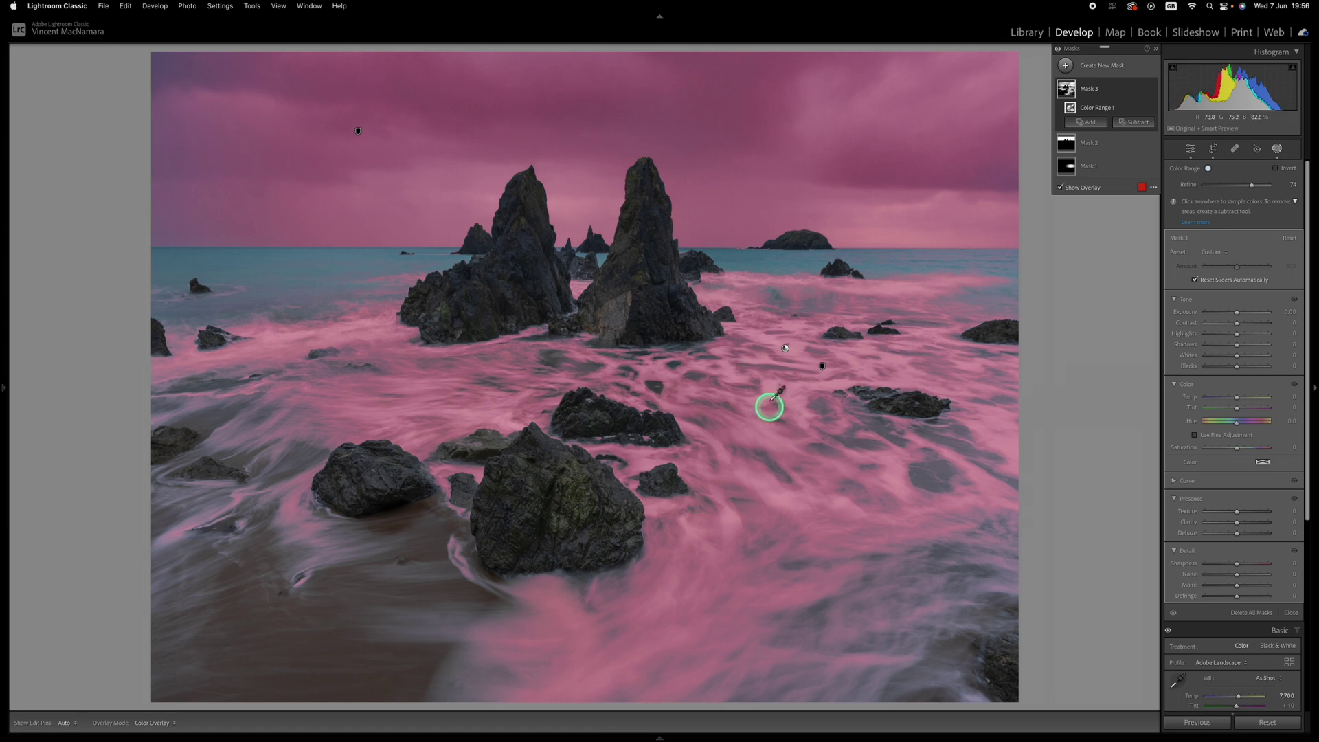
left_click(1140, 123)
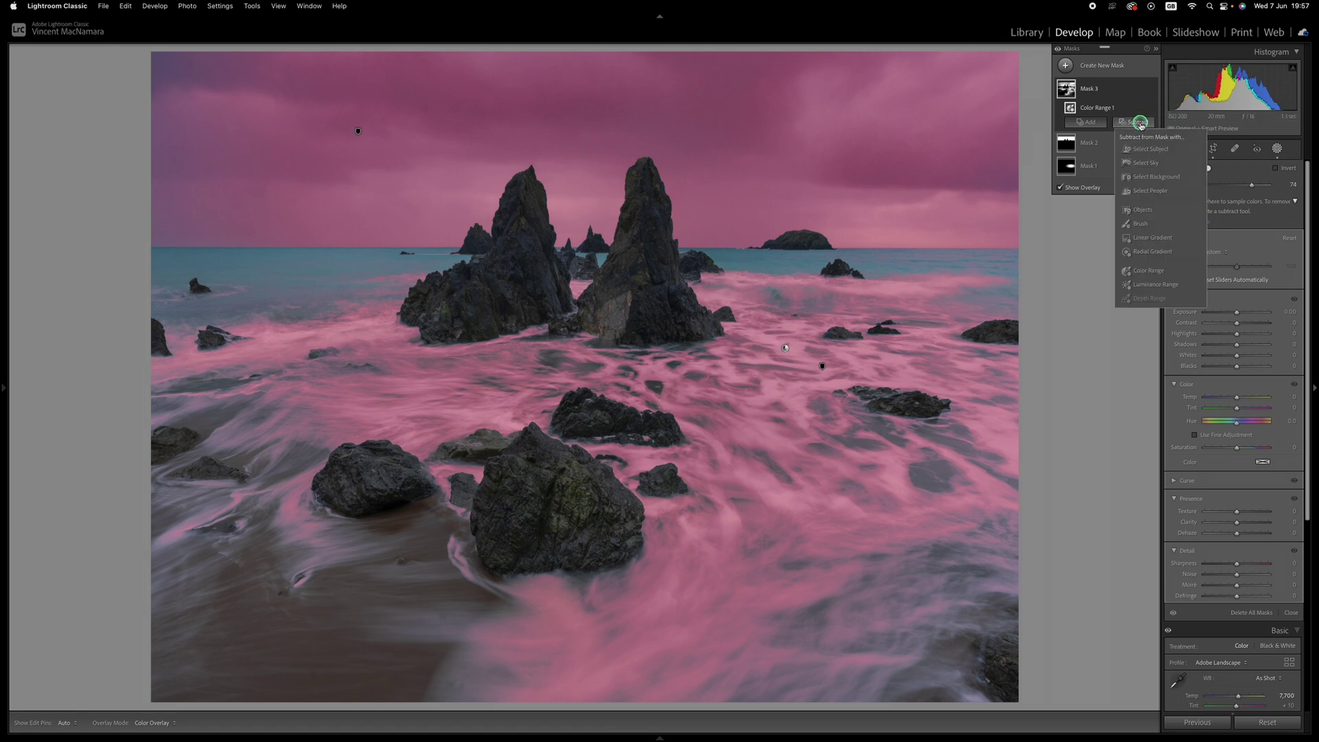
left_click(1145, 163)
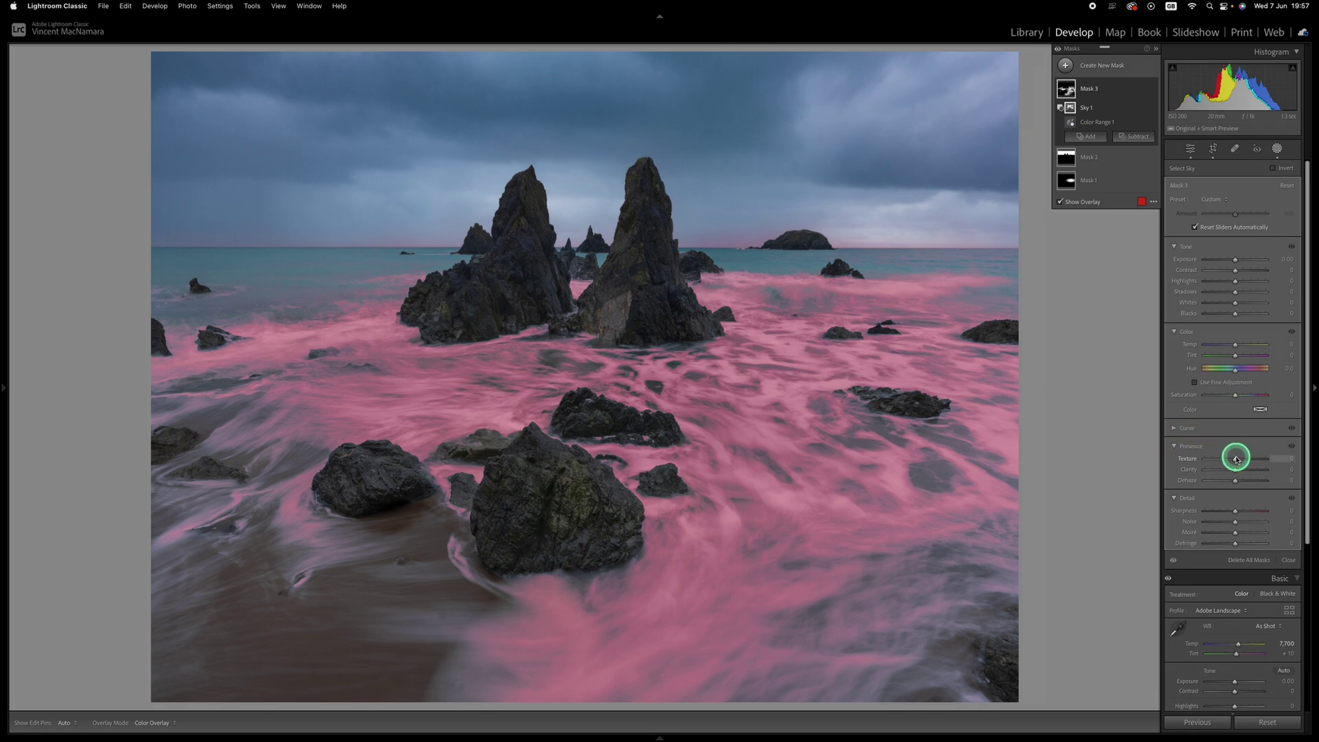
Give the surf mask Texture 33 and Whites about 27.
left_click_drag(1237, 460, 1246, 458)
left_click(1230, 305)
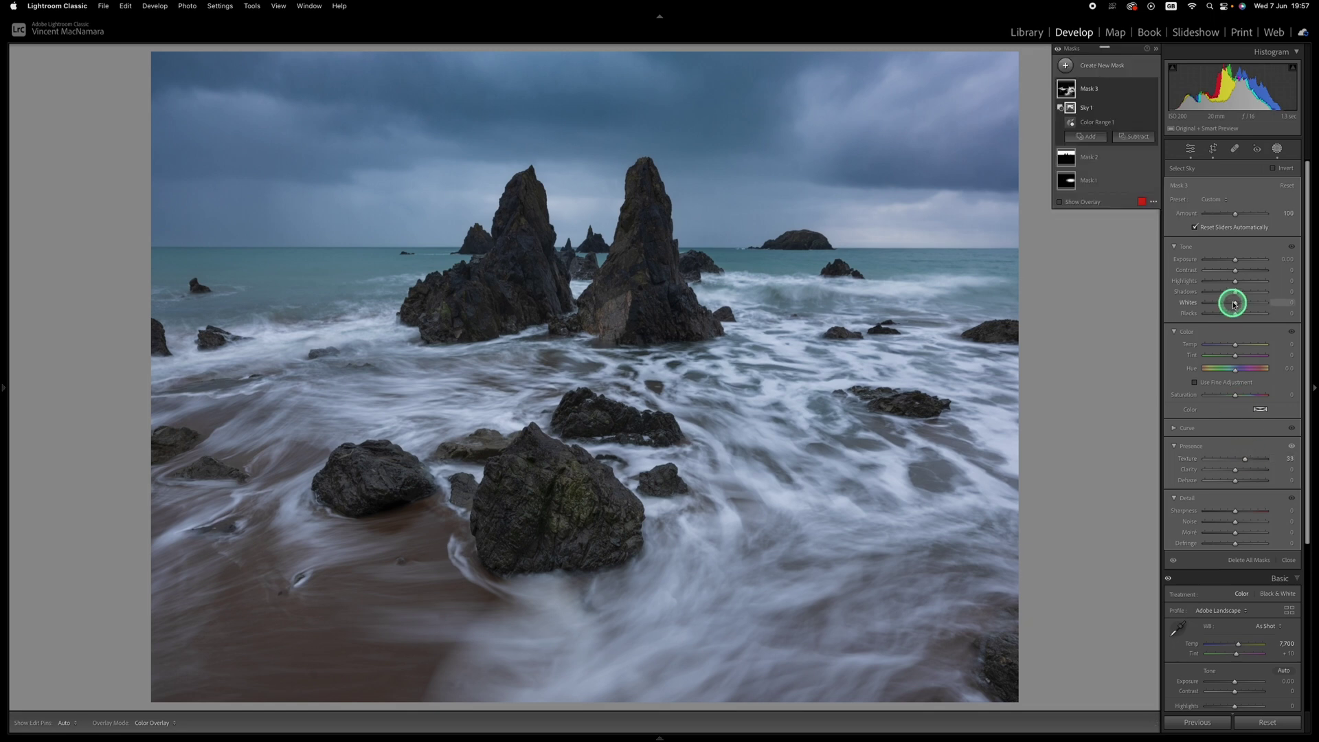
left_click_drag(1235, 303, 1242, 303)
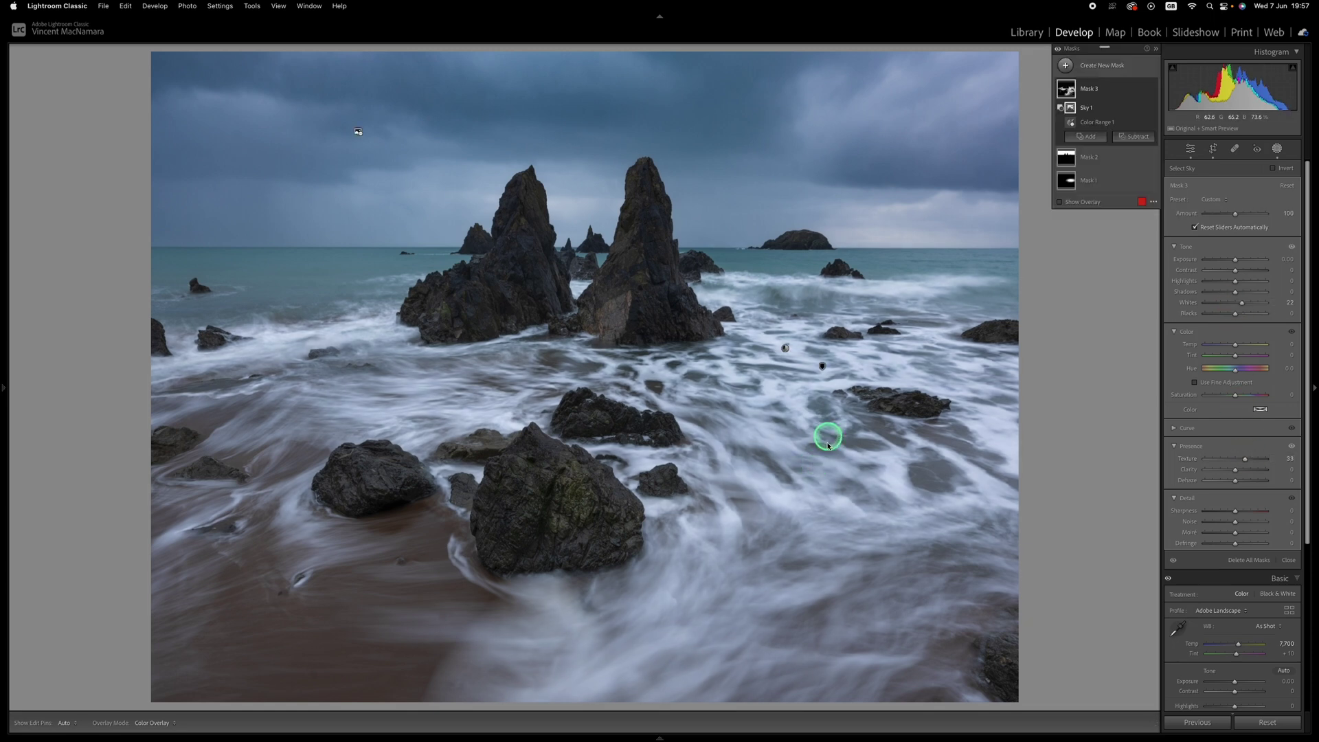
Add a Luminance Range mask sampled from a dark rock, with Clarity 13 and Temp 16.
left_click(1066, 67)
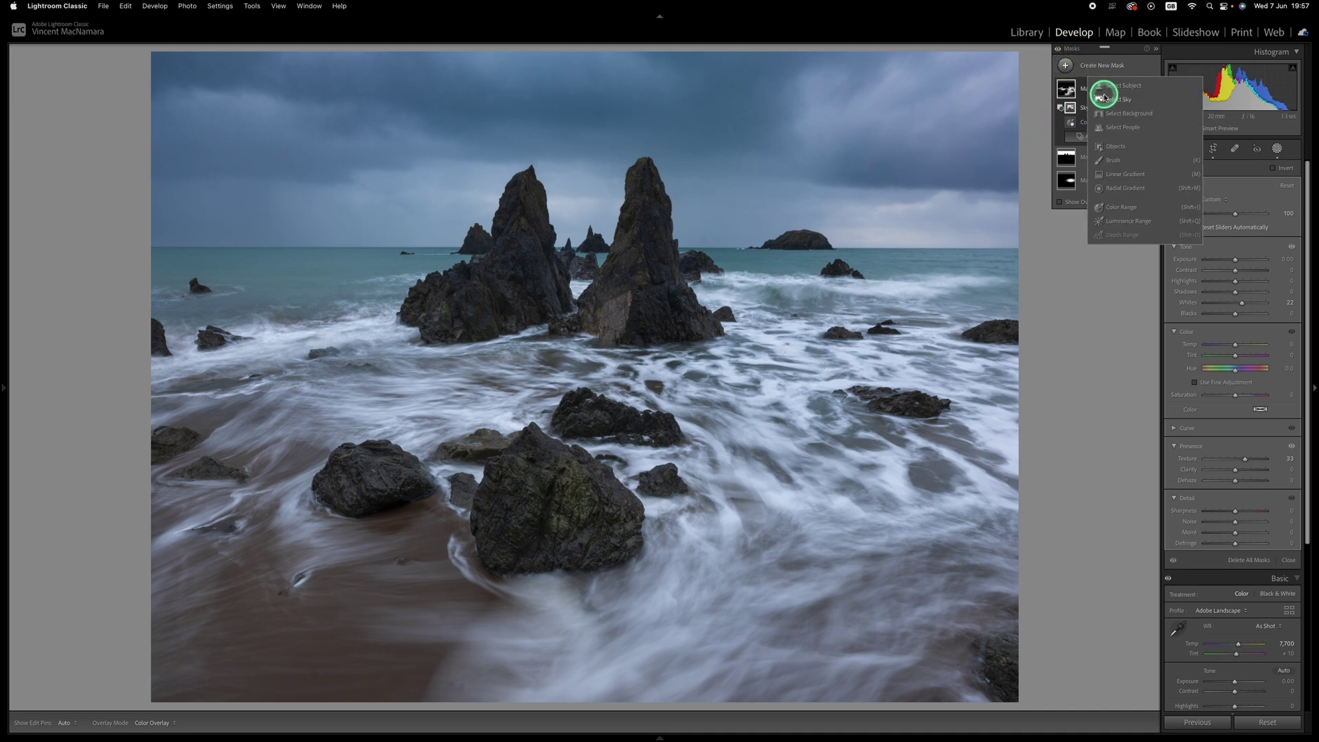
left_click(1135, 223)
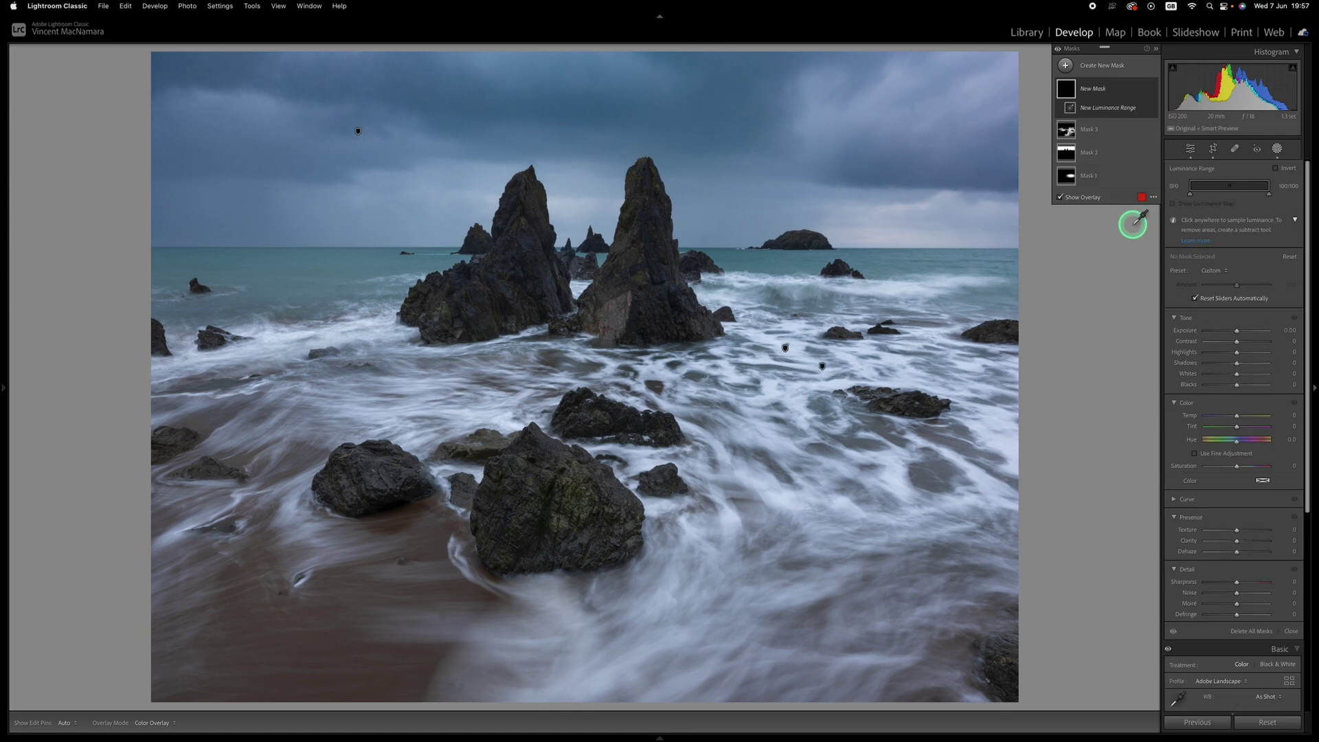
left_click(530, 270)
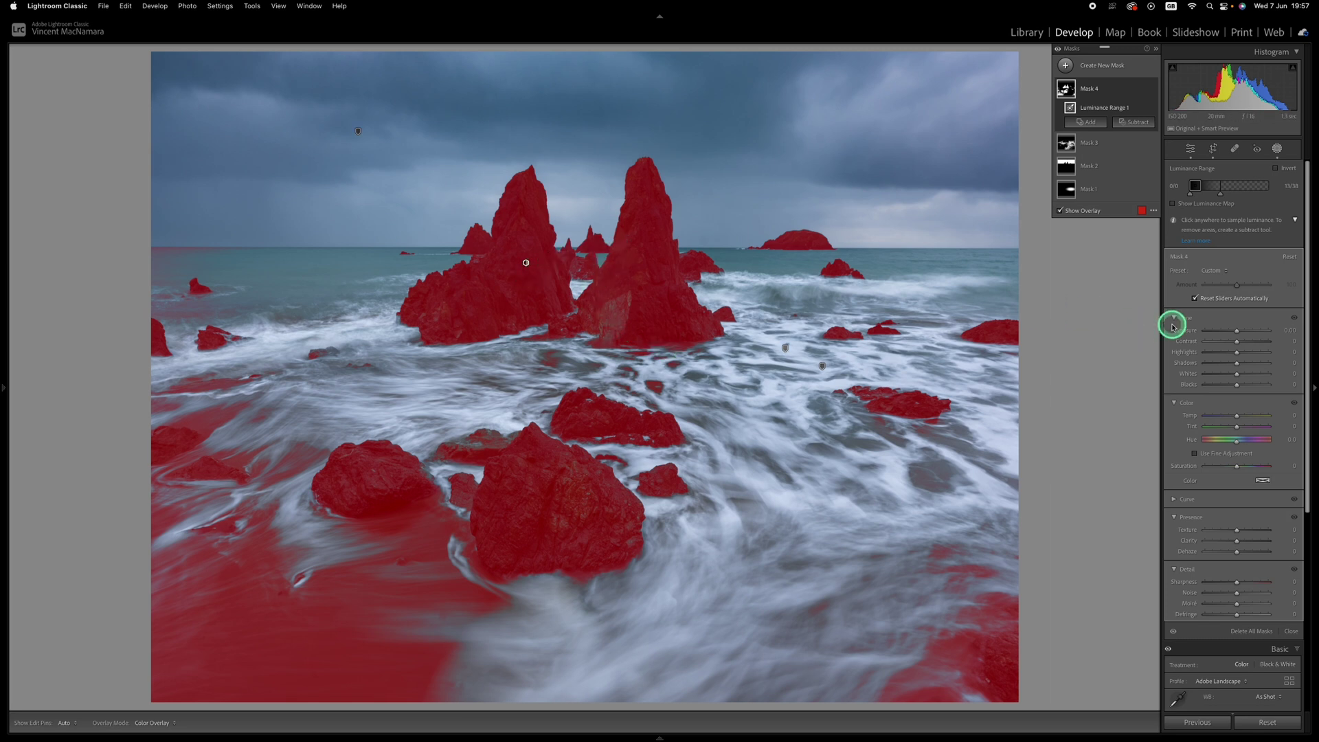
left_click(1237, 542)
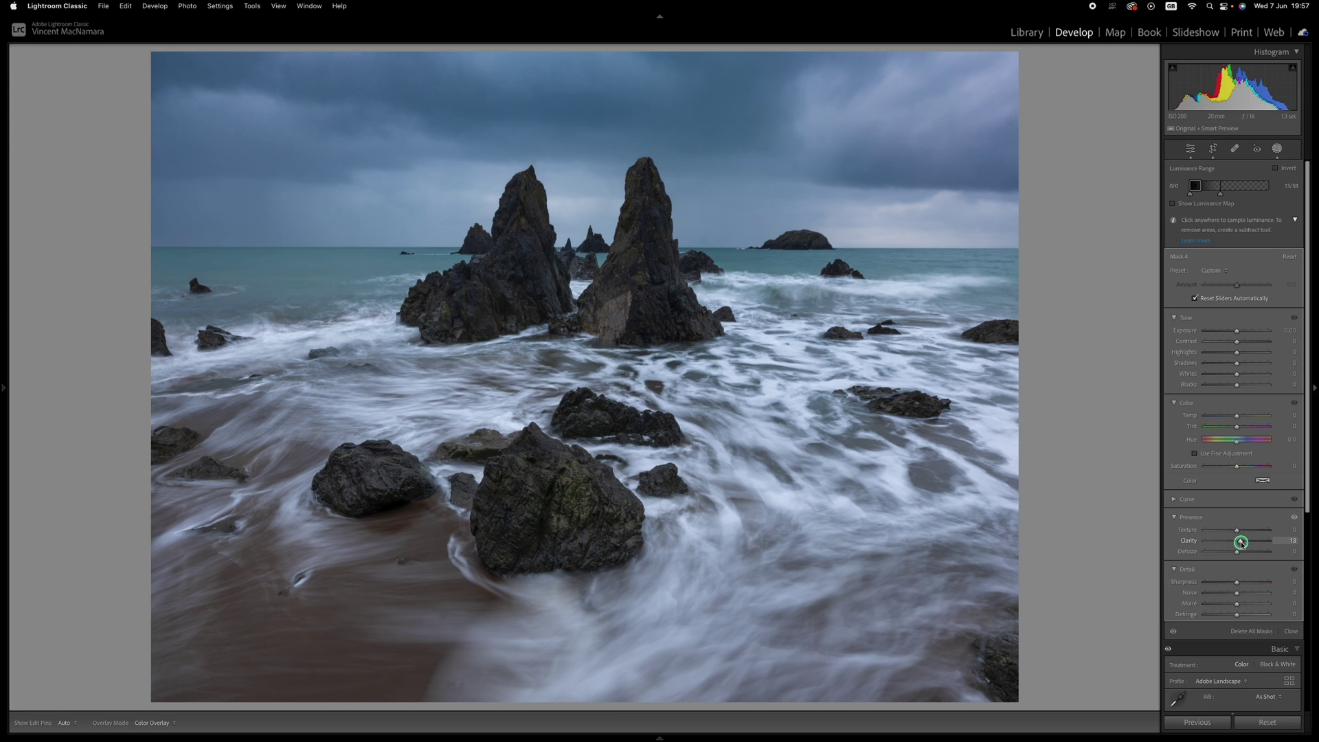
left_click_drag(1241, 543, 1241, 544)
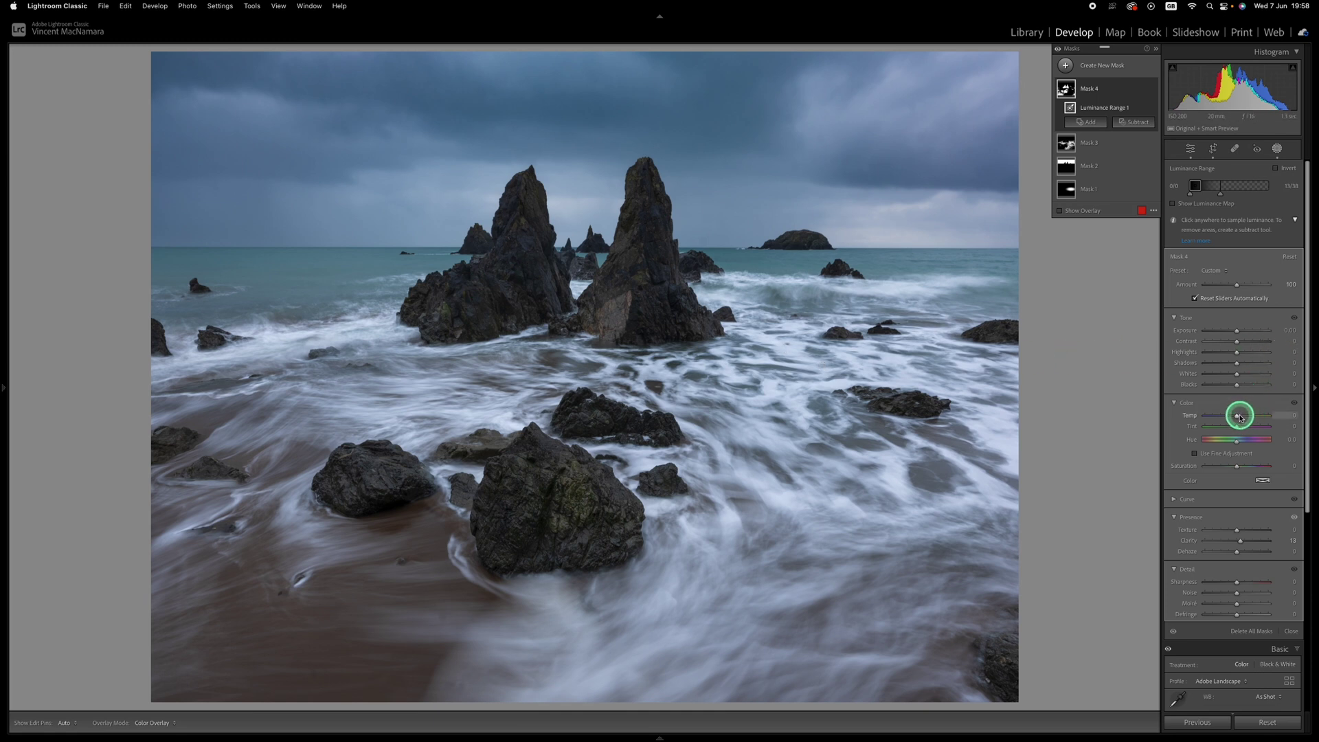
left_click_drag(1238, 418, 1237, 417)
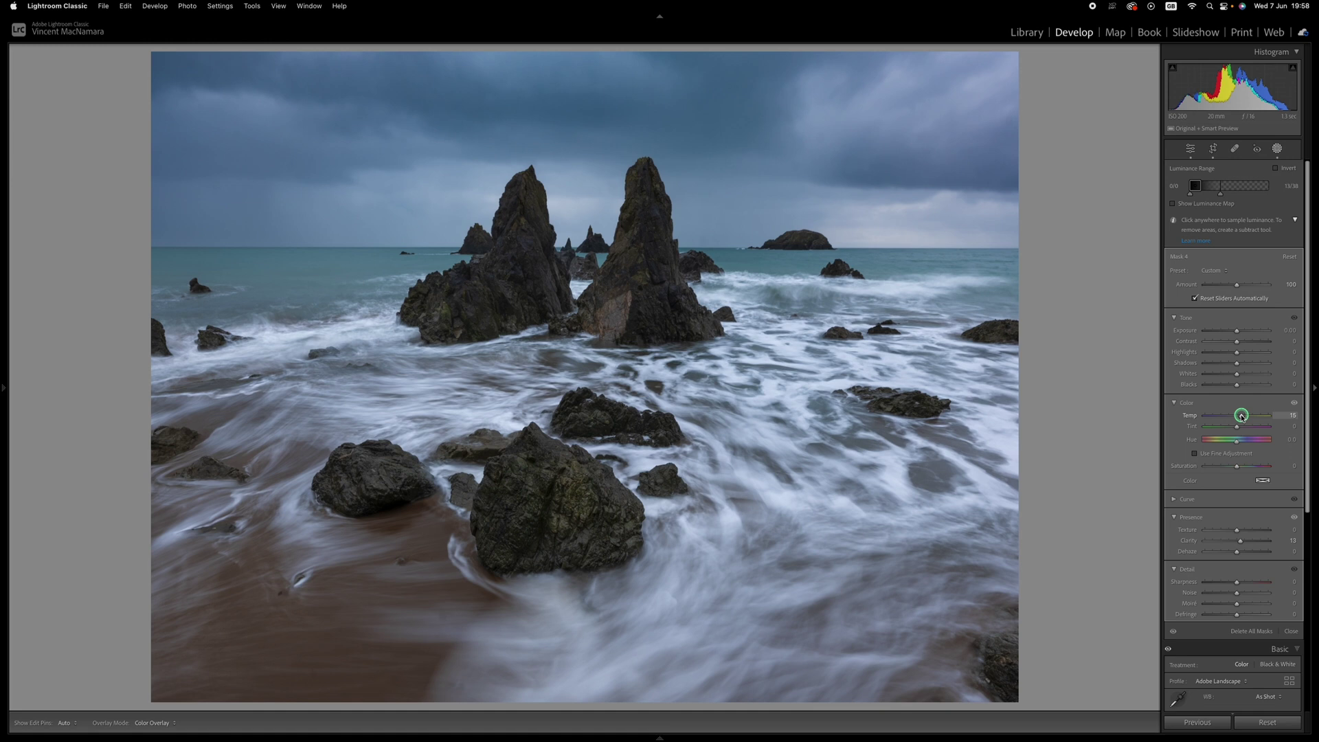
left_click_drag(1241, 416, 1241, 415)
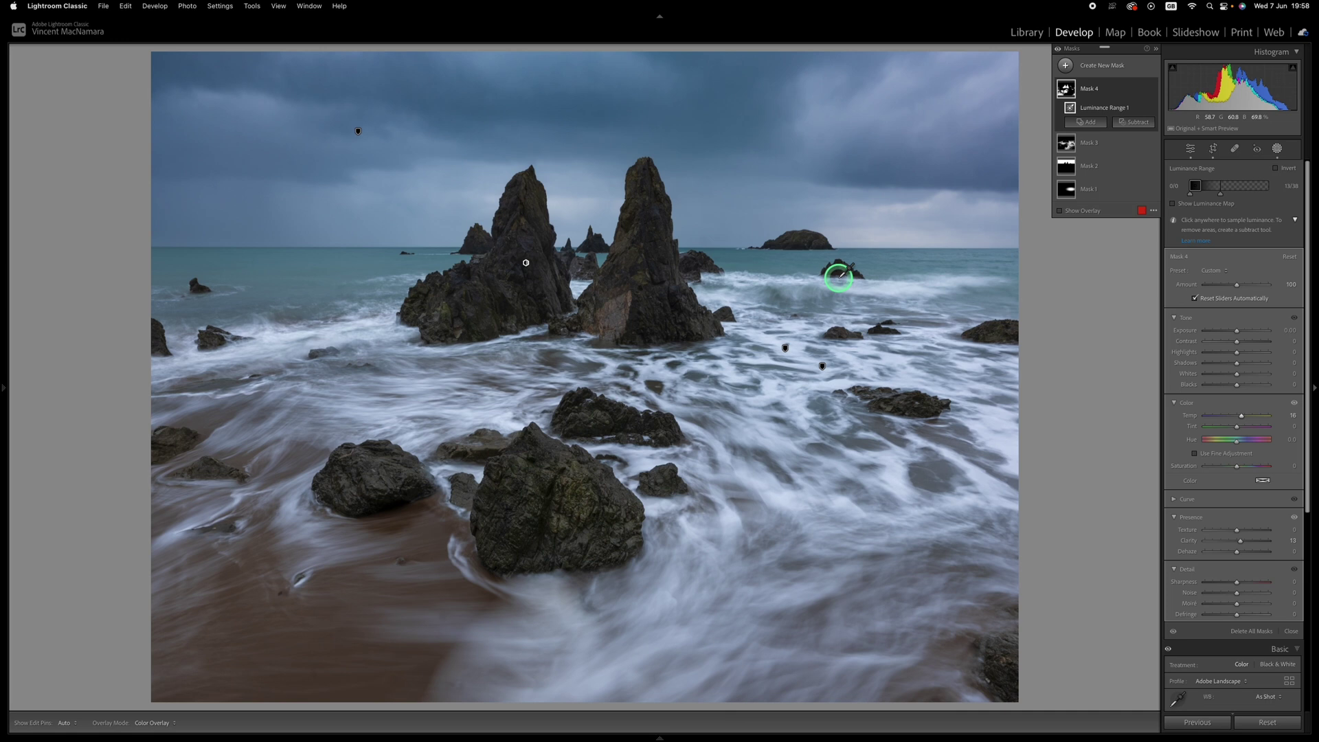
Drag a linear gradient up over the foreground beach with Exposure 0.31 and Whites about 16.
left_click(1066, 66)
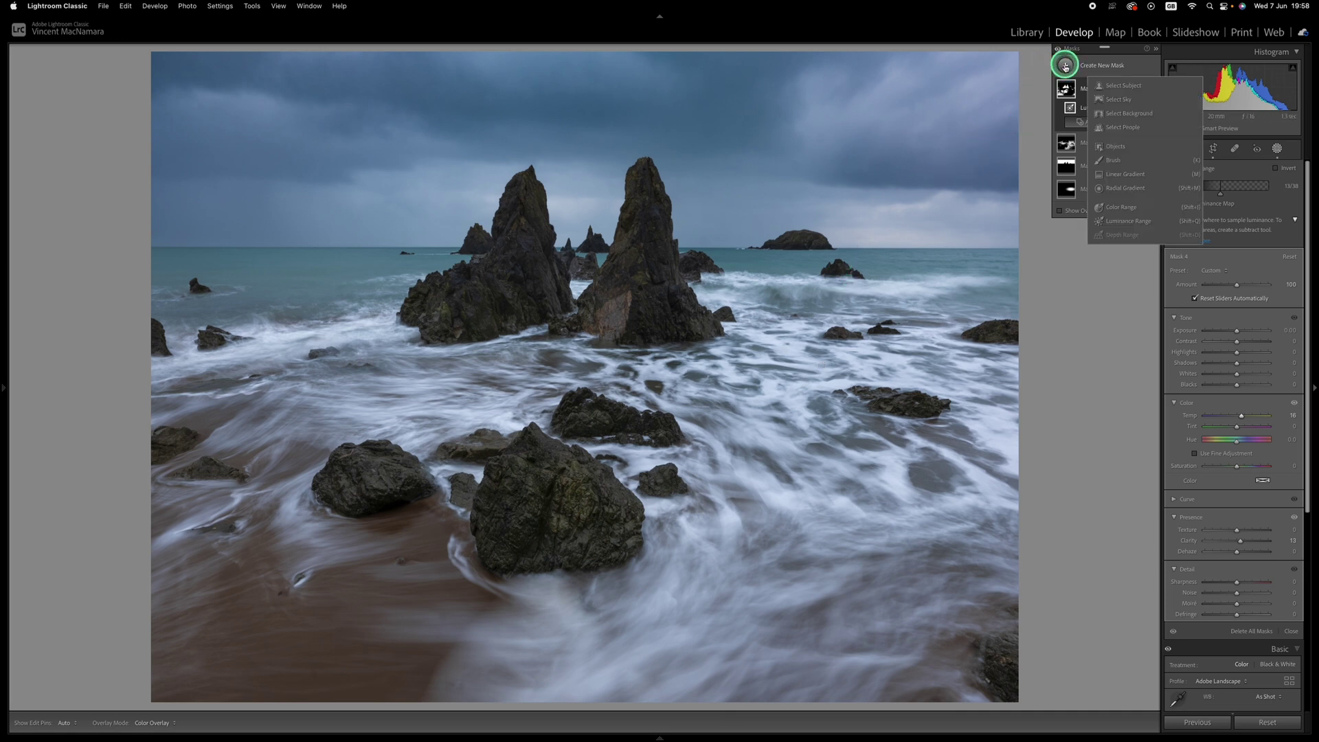
left_click(1132, 174)
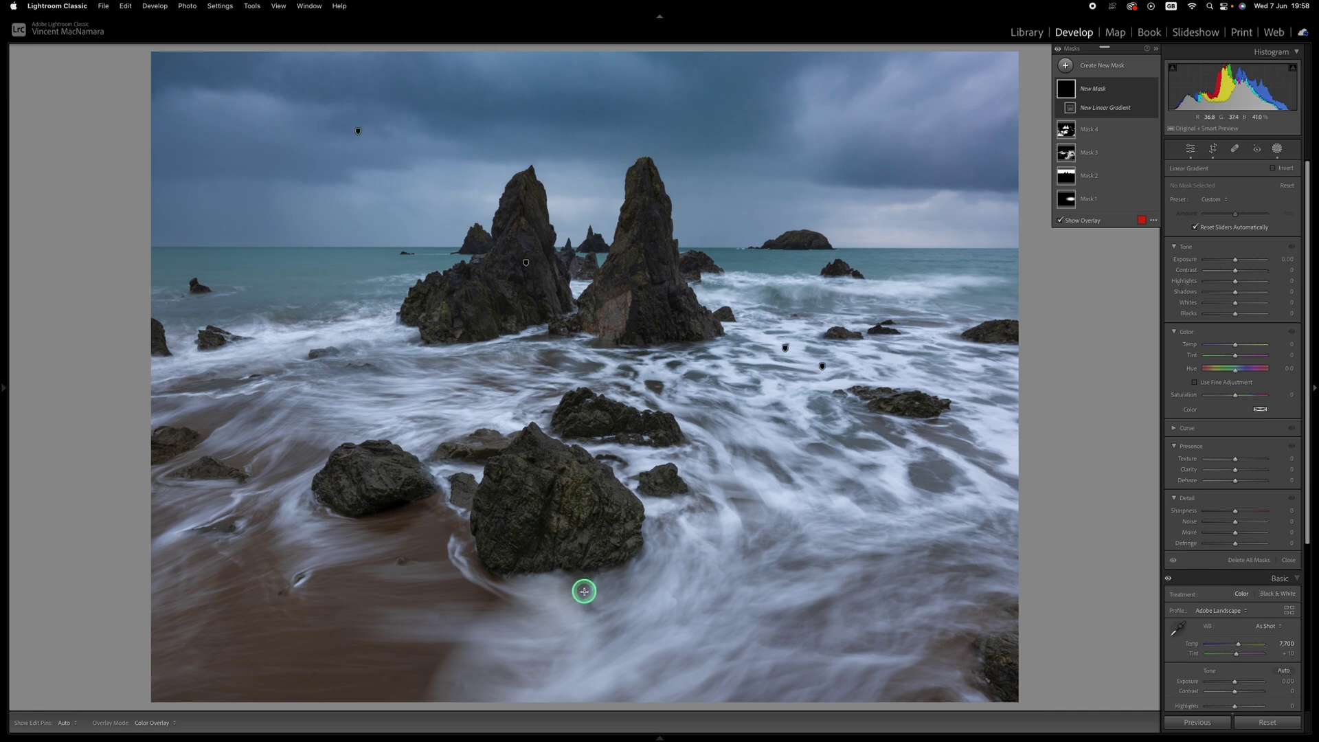
left_click_drag(583, 591, 581, 442)
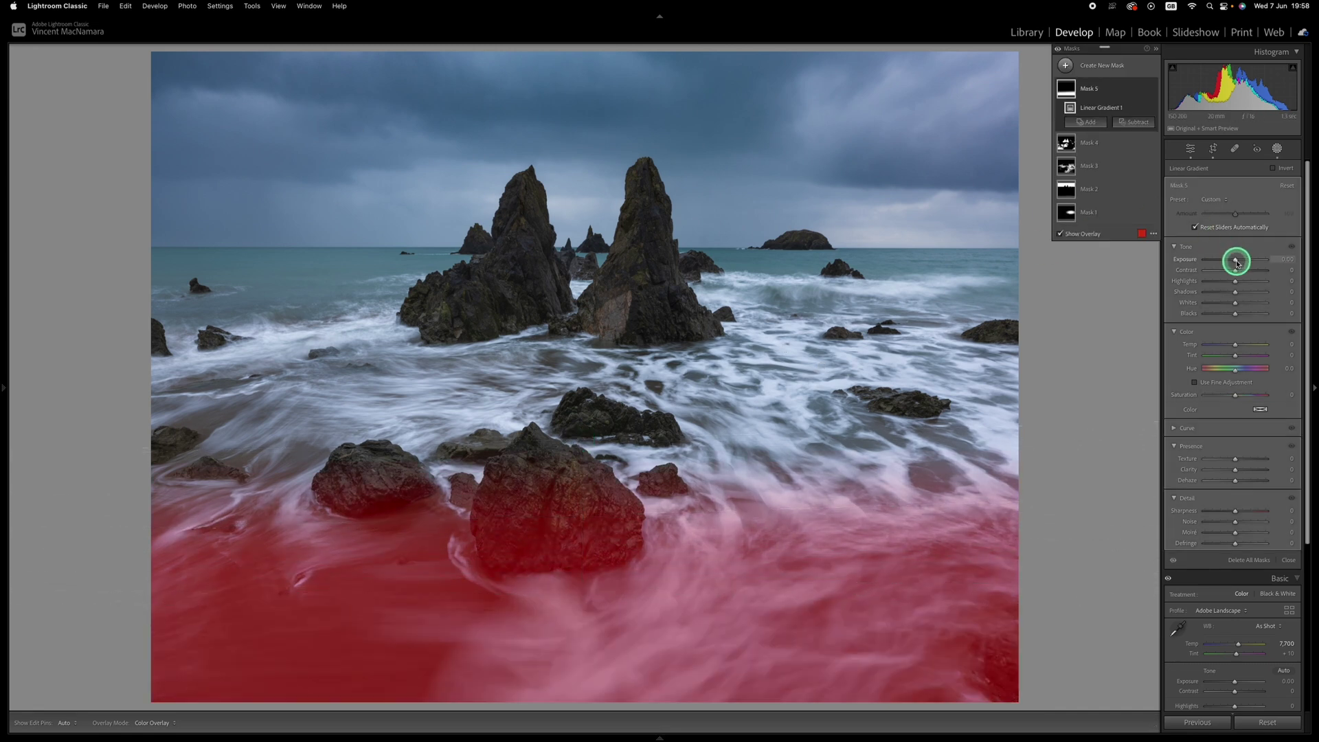
left_click_drag(1237, 261, 1237, 262)
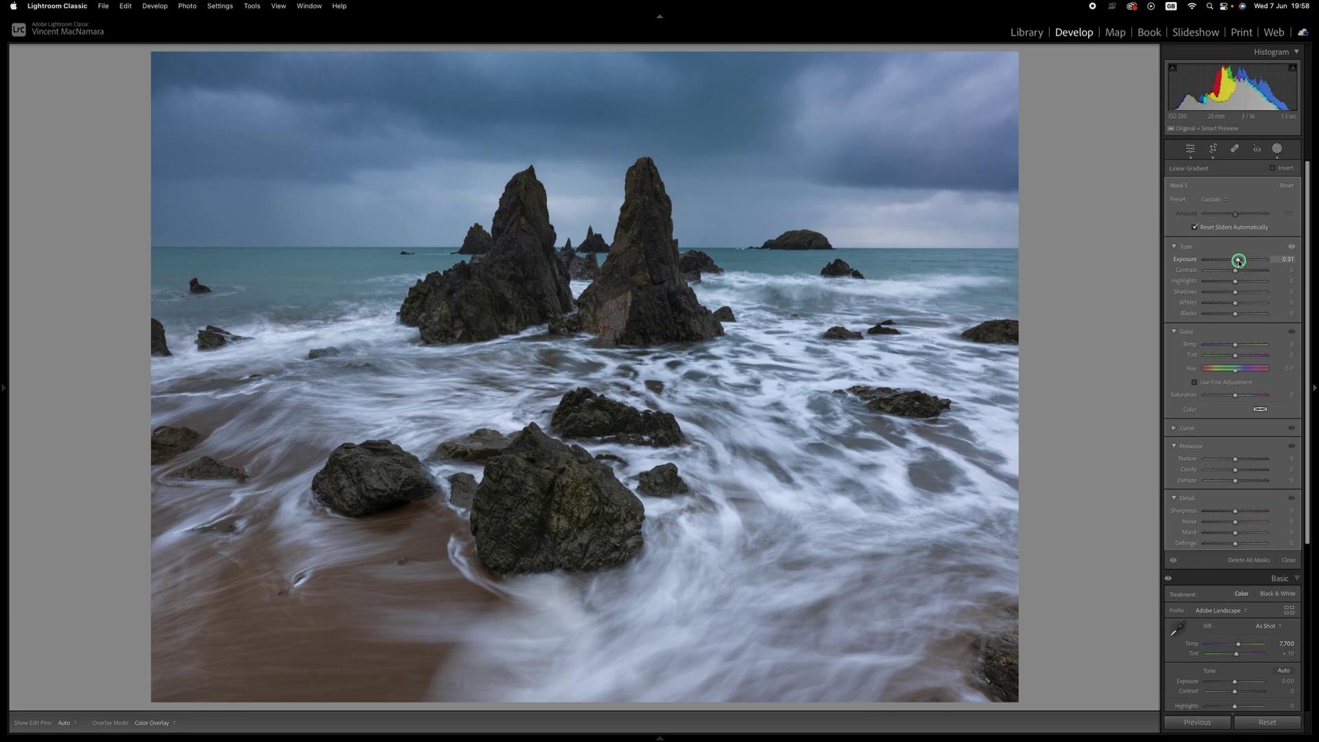
left_click_drag(1239, 261, 1241, 302)
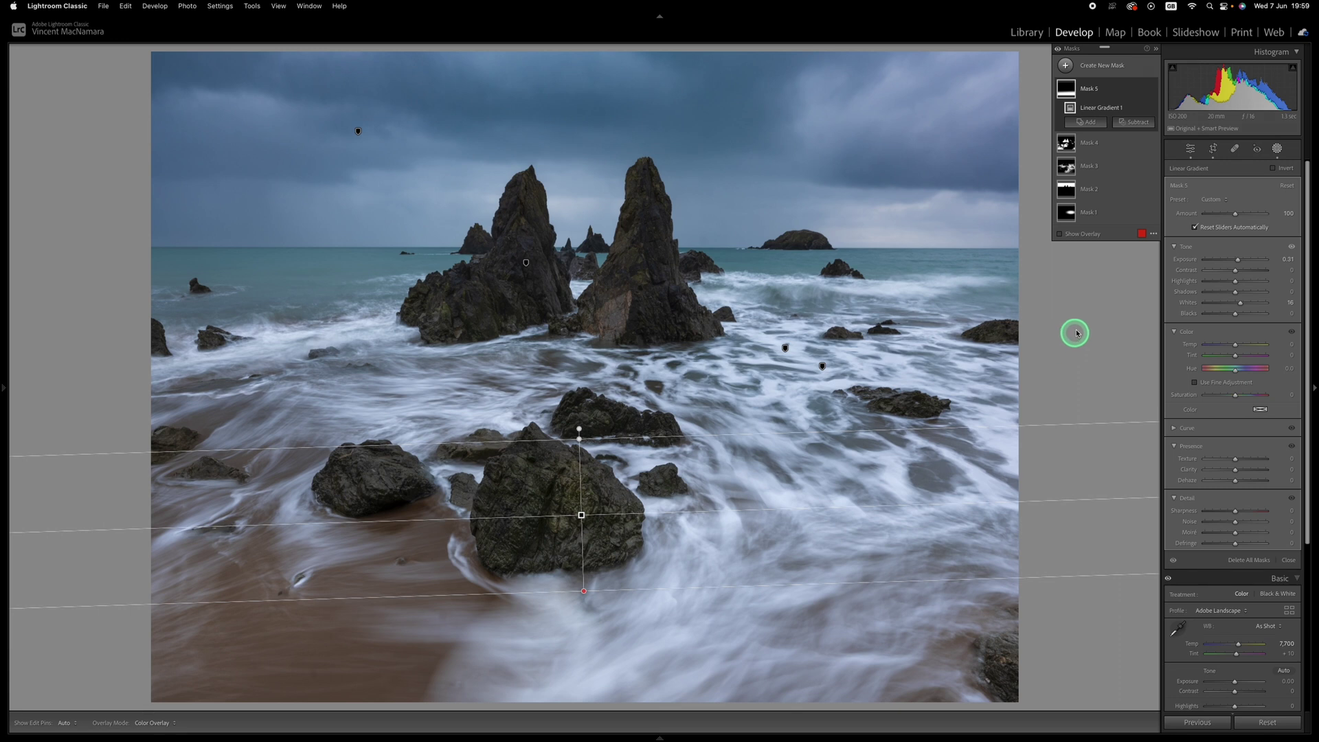
Drag a linear gradient down over the upper sky and set its Exposure to -0.52.
left_click(1065, 65)
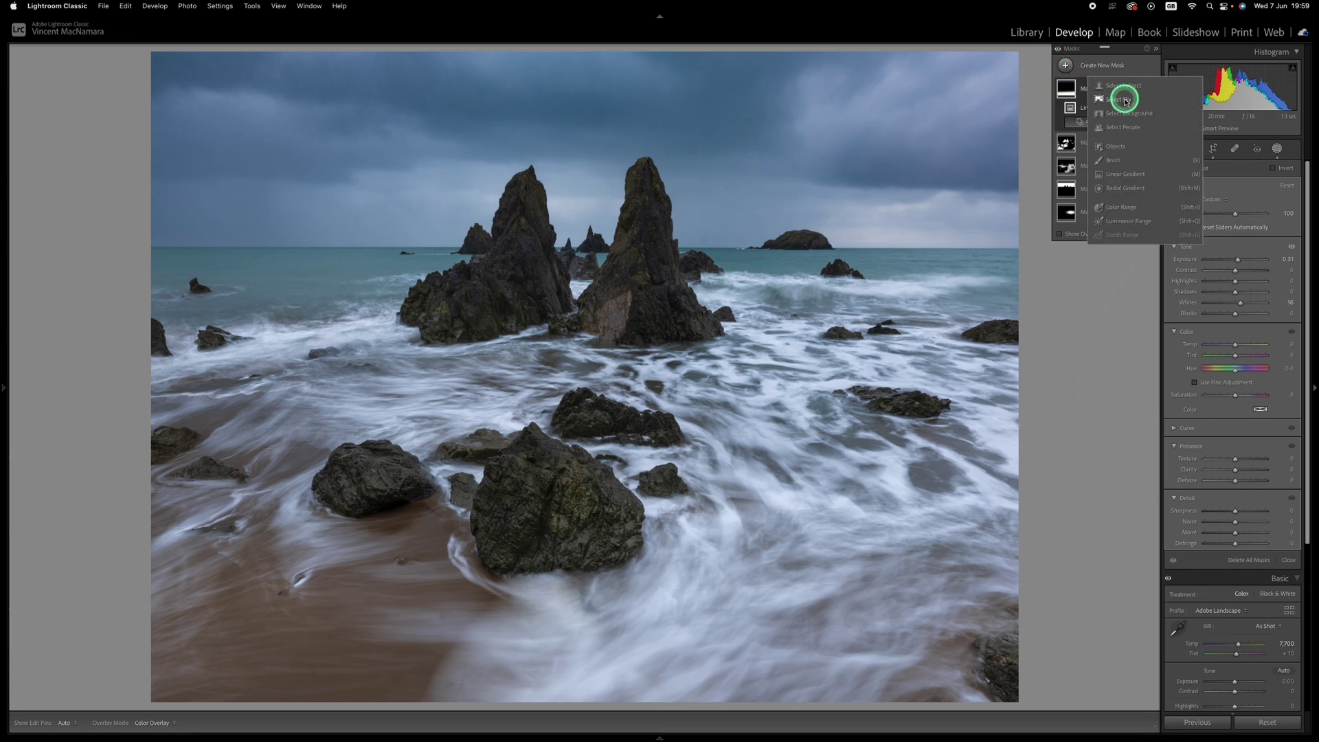
left_click(1134, 175)
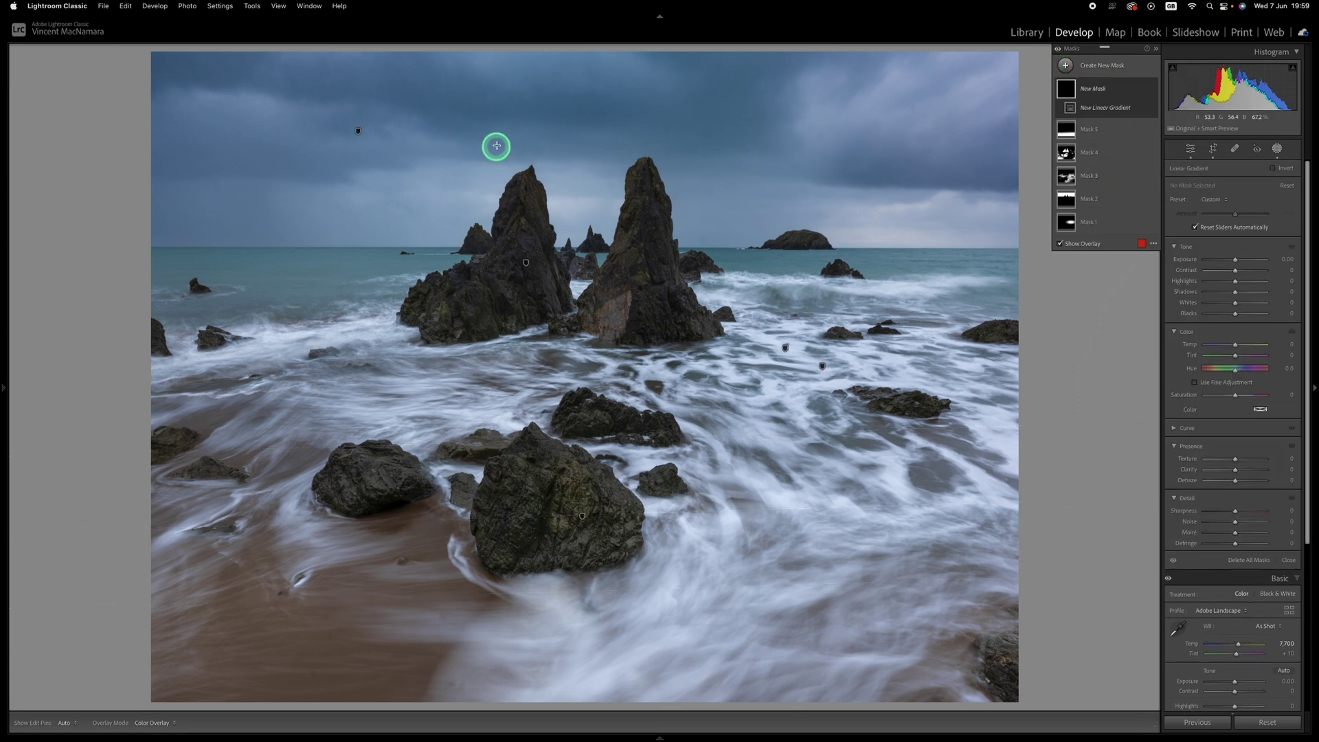
mouse_move(609, 115)
left_mouse_down()
mouse_move(611, 189)
mouse_move(610, 136)
left_mouse_up()
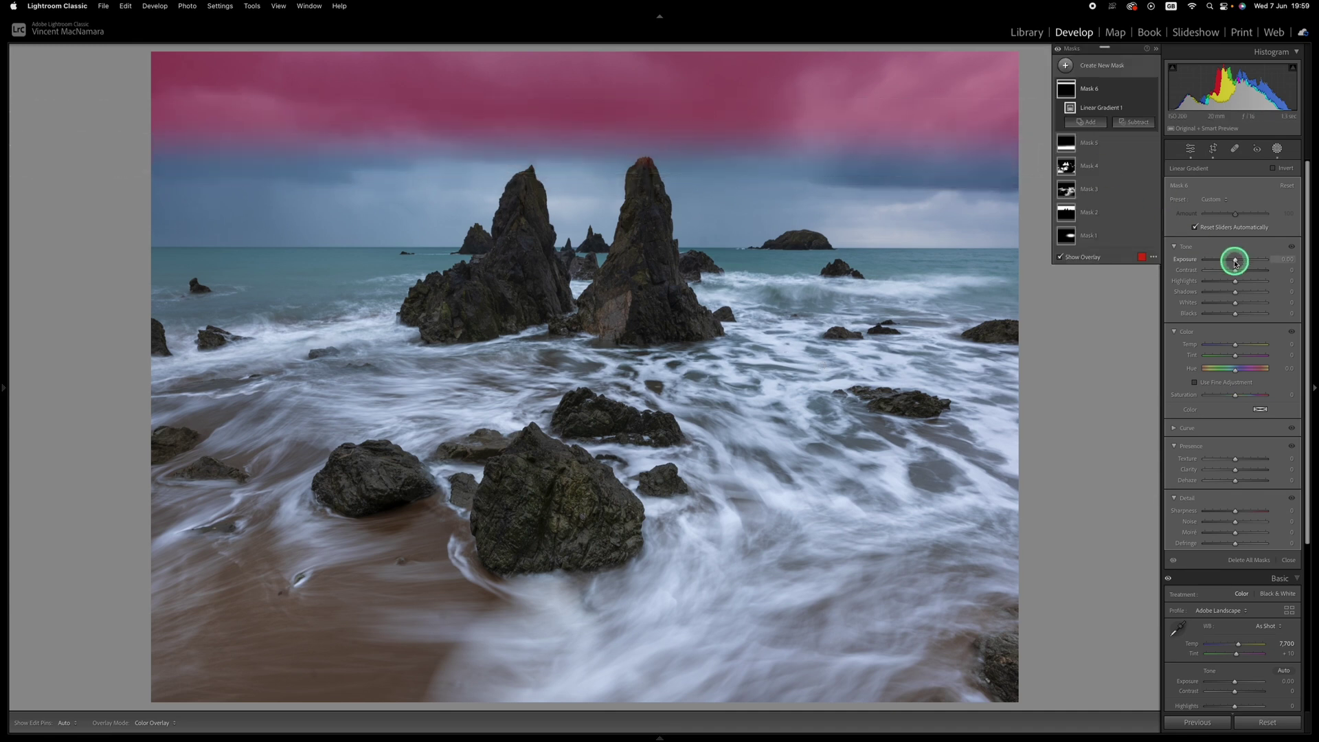
left_click_drag(1235, 261, 1231, 262)
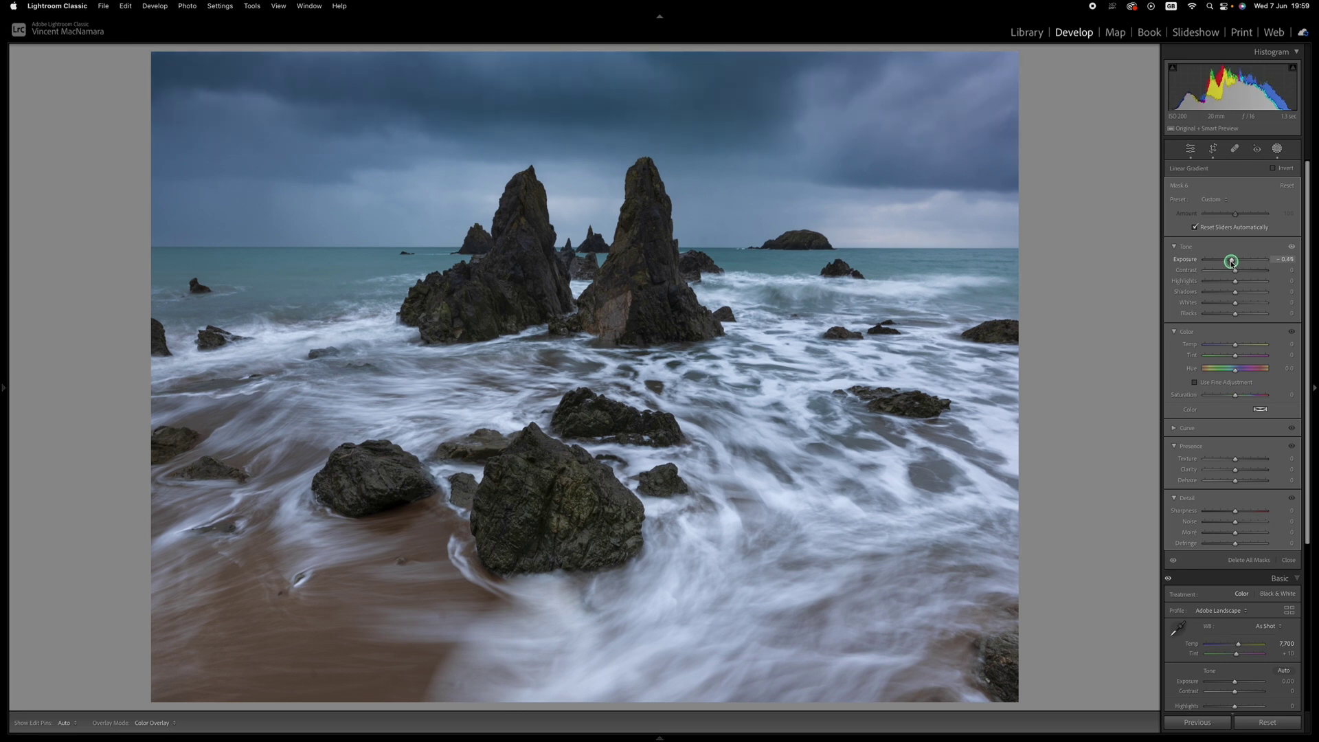
left_click_drag(1230, 261, 1231, 261)
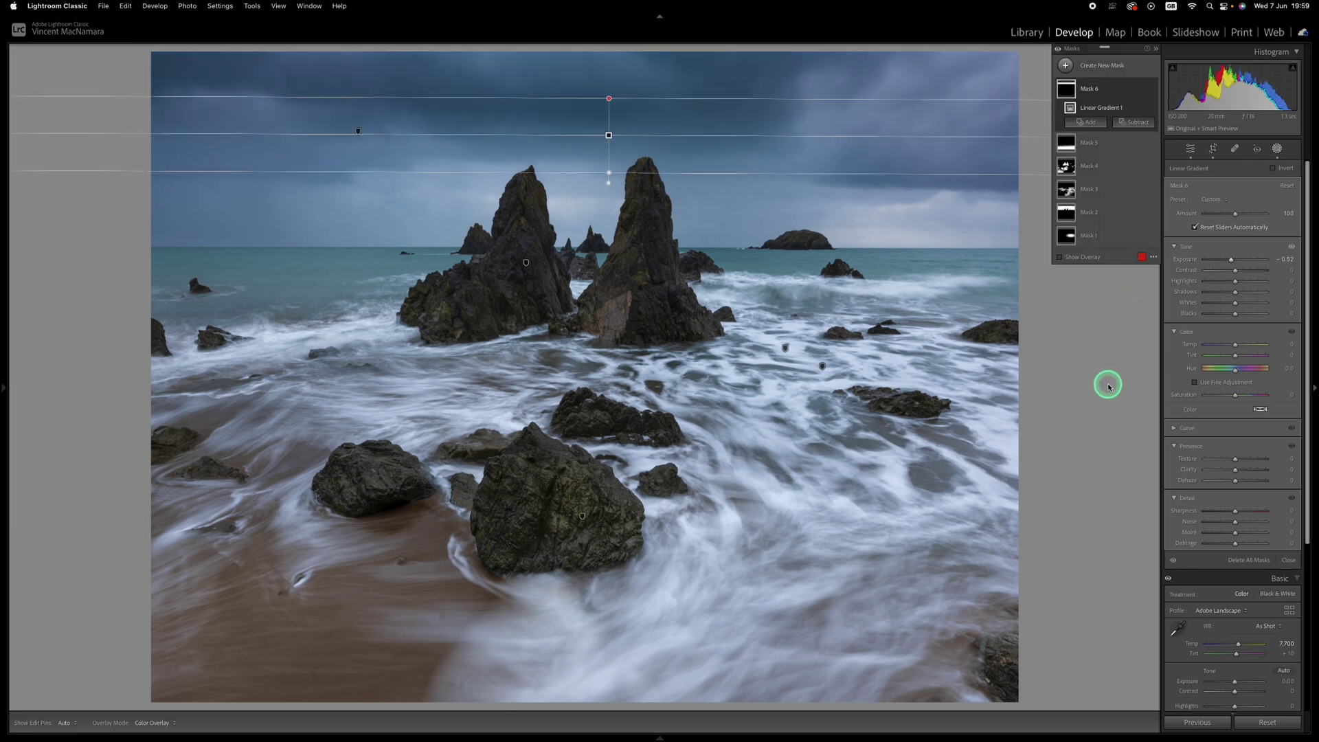
left_click(1086, 94)
Draw a radial gradient over the sea stacks, zoom out, and stretch it far past the photo edges.
left_click(1065, 65)
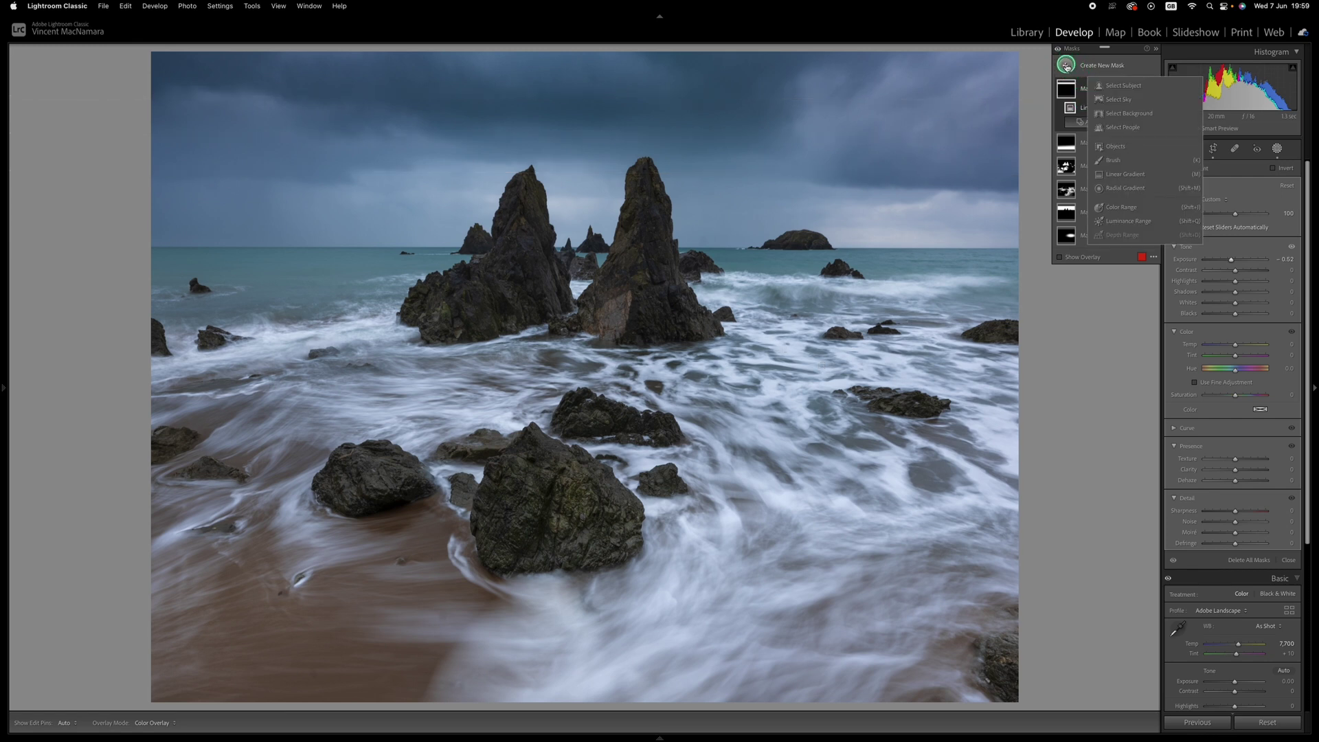
left_click(1141, 189)
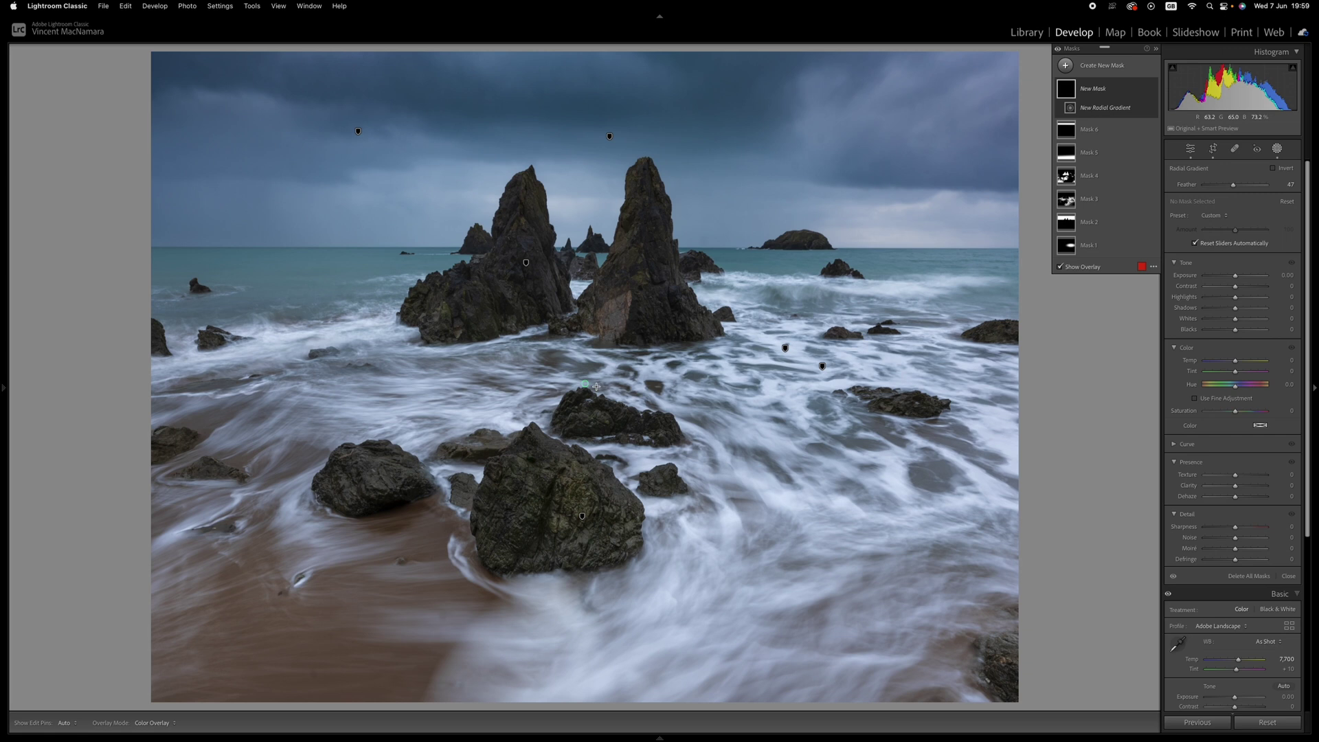
mouse_move(573, 379)
left_mouse_down()
mouse_move(783, 501)
mouse_move(923, 648)
mouse_move(1129, 680)
mouse_move(1243, 738)
mouse_move(1309, 736)
mouse_move(1168, 728)
left_mouse_up()
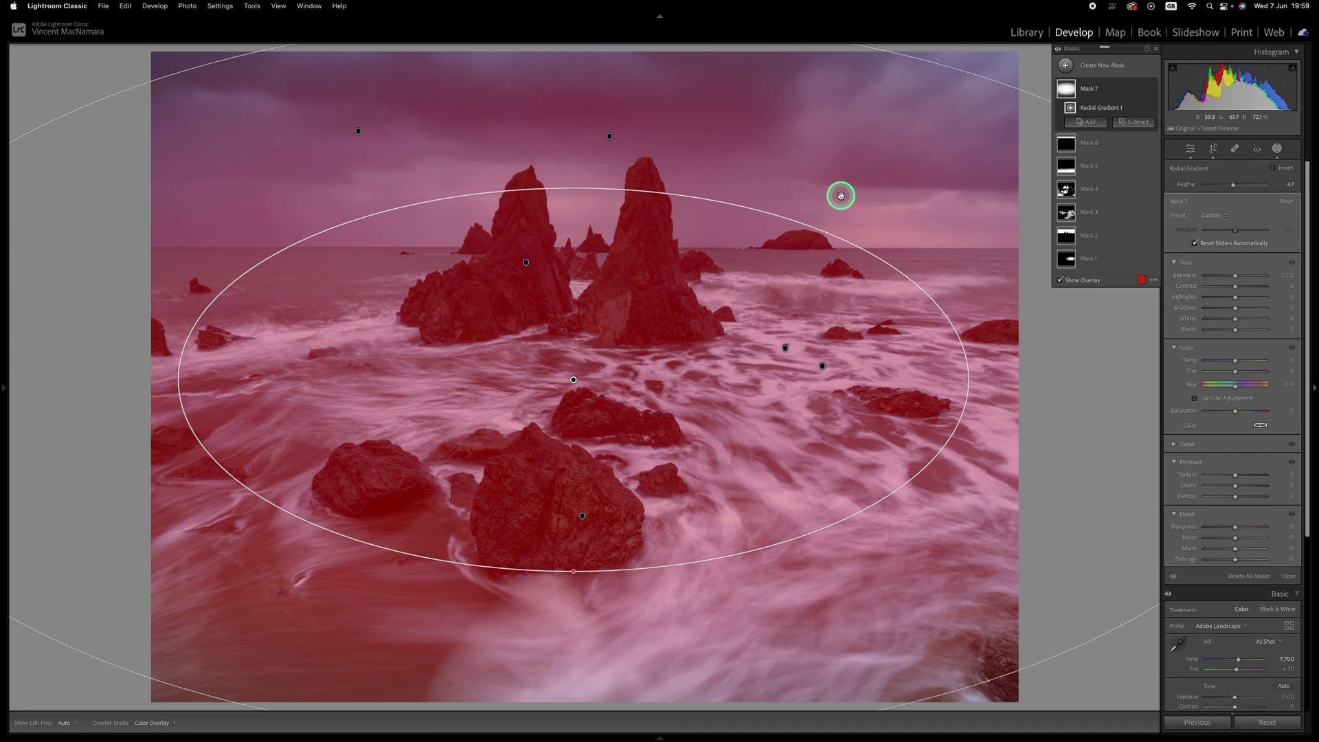
key("super+minus")
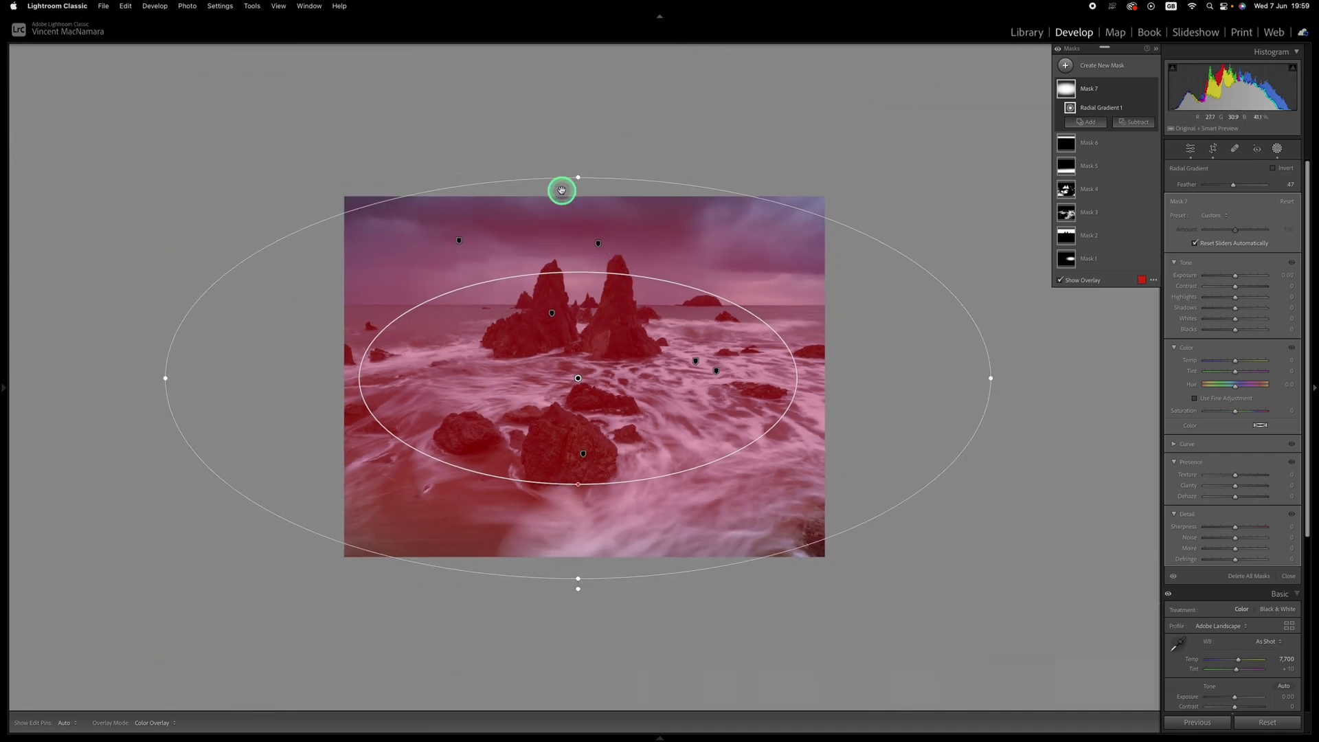
left_click_drag(577, 176, 579, 45)
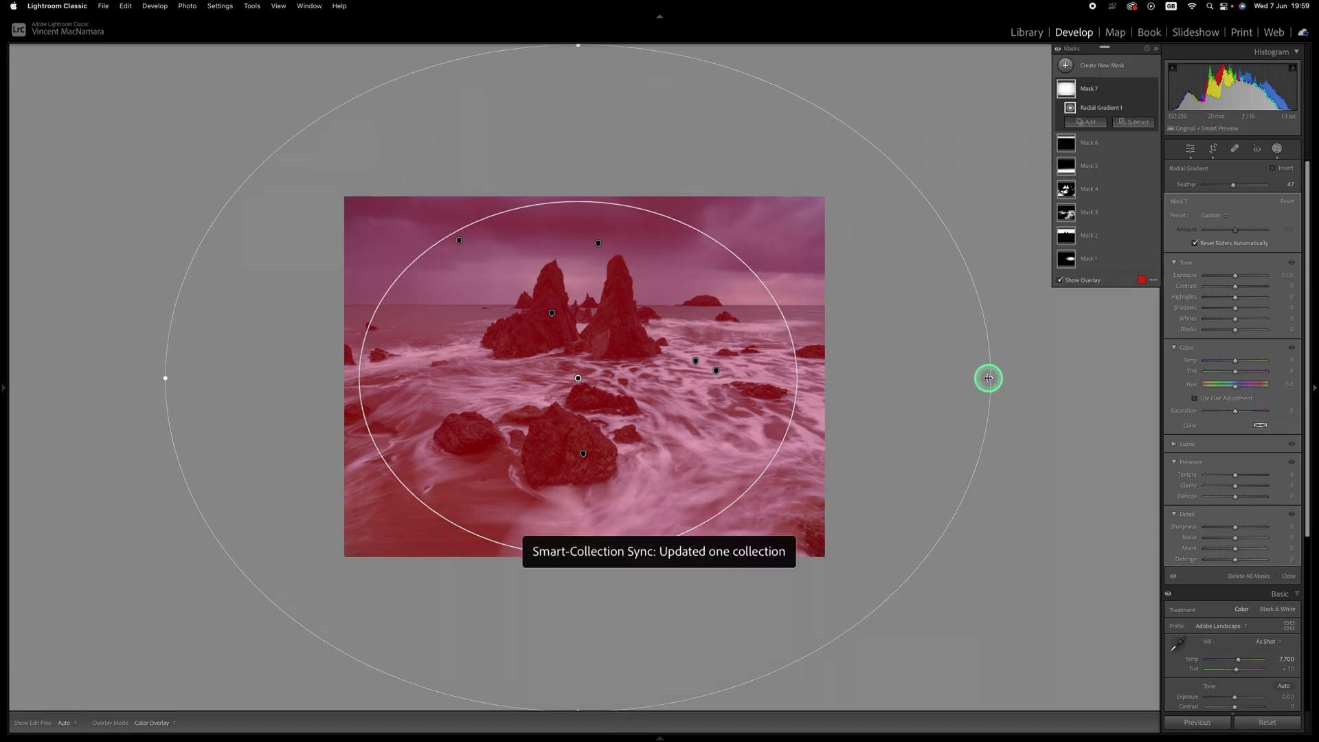
left_click_drag(991, 378, 1170, 373)
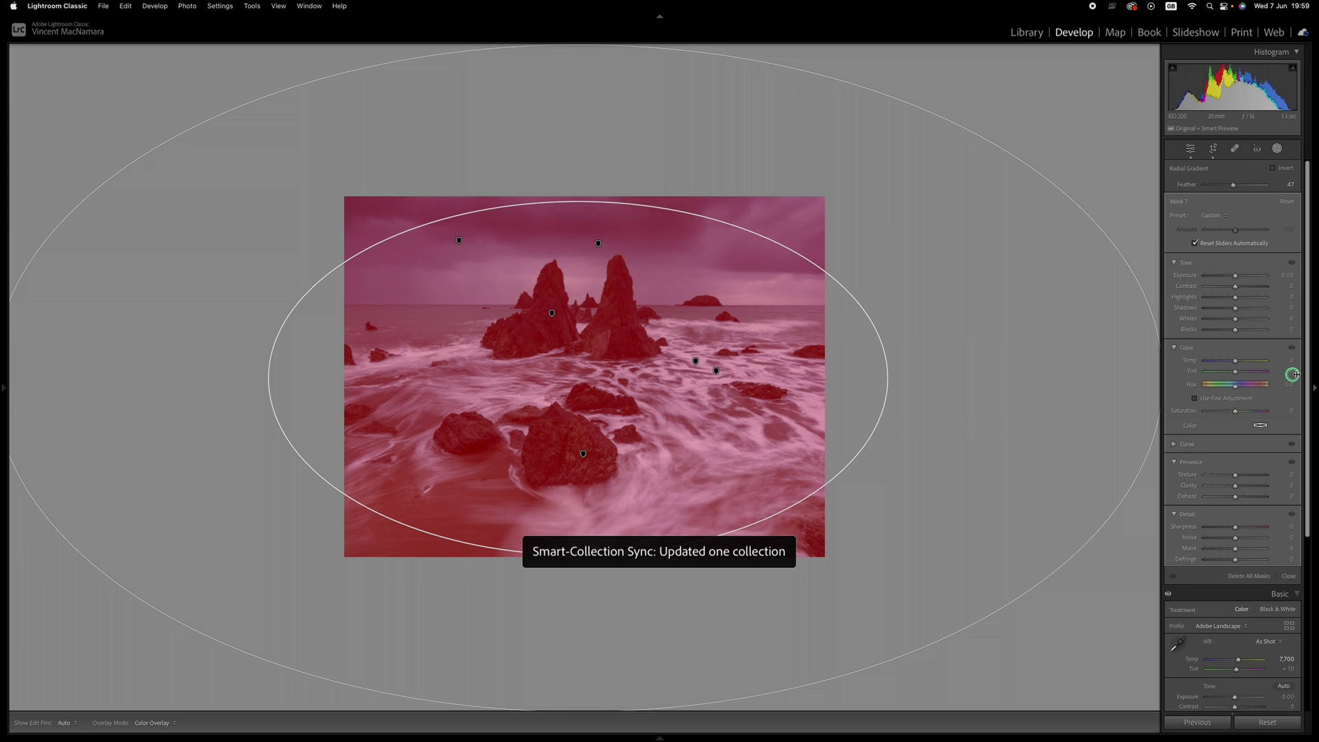
left_click_drag(1293, 375, 1293, 375)
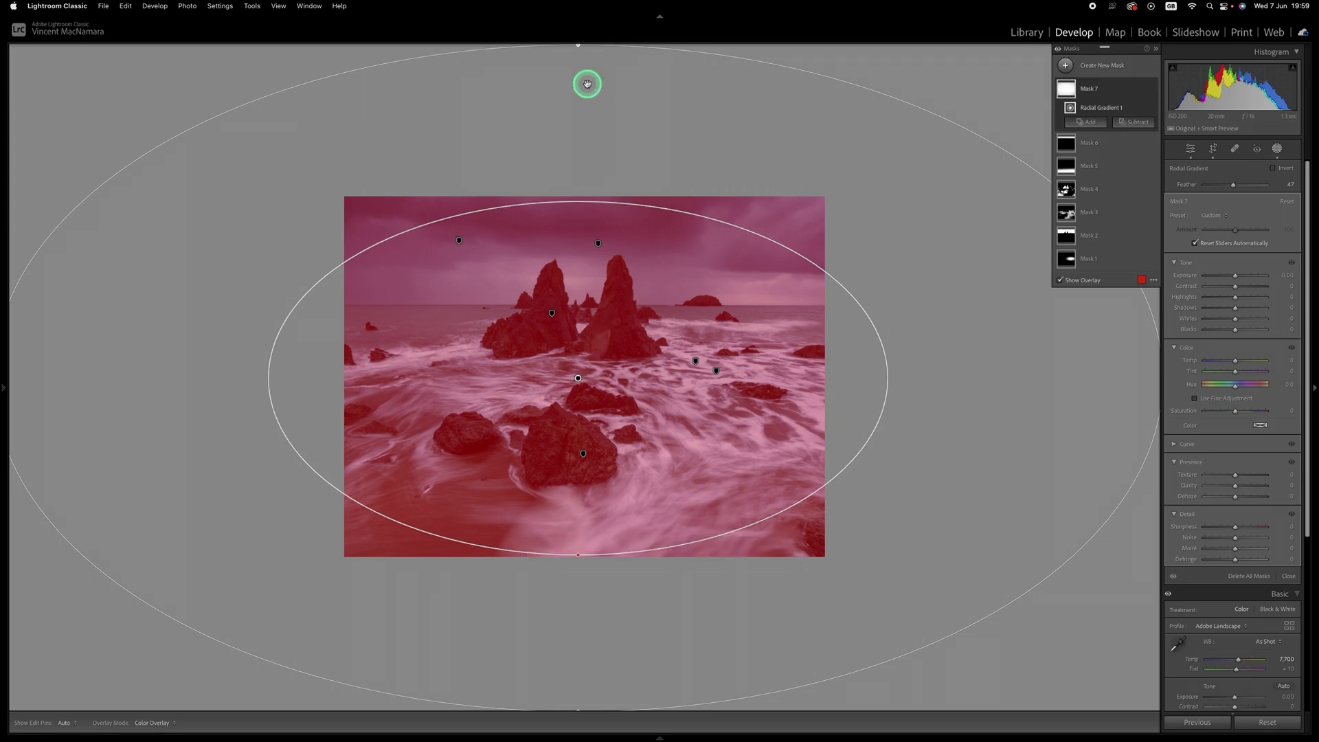
key("super+minus")
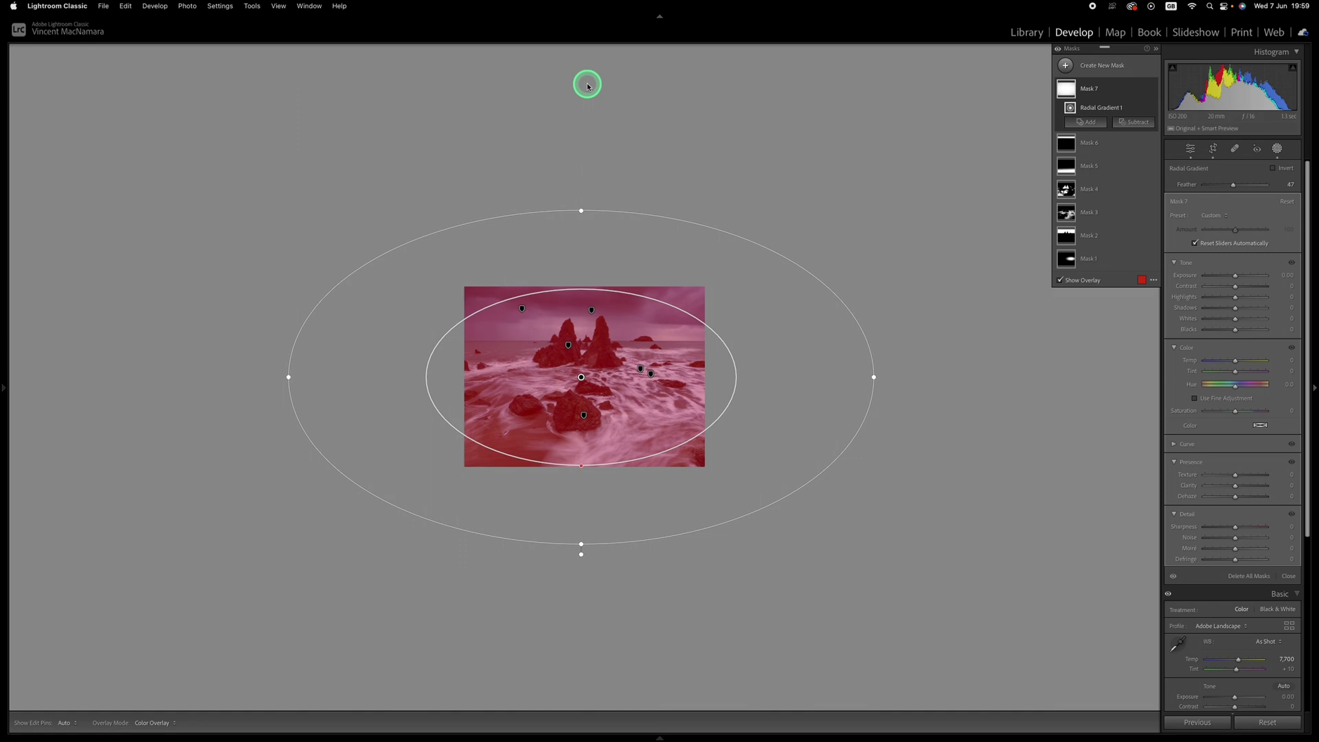
left_click_drag(583, 208, 582, 152)
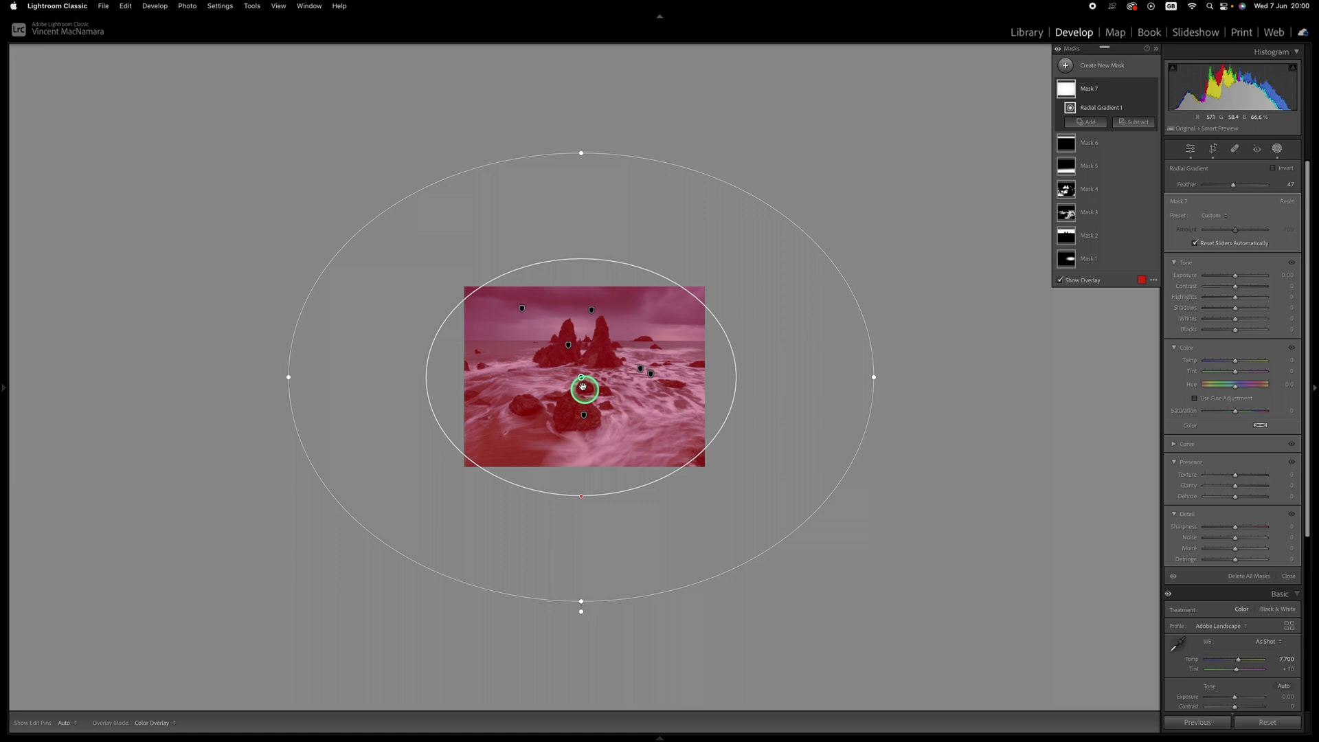
left_click_drag(583, 387, 581, 386)
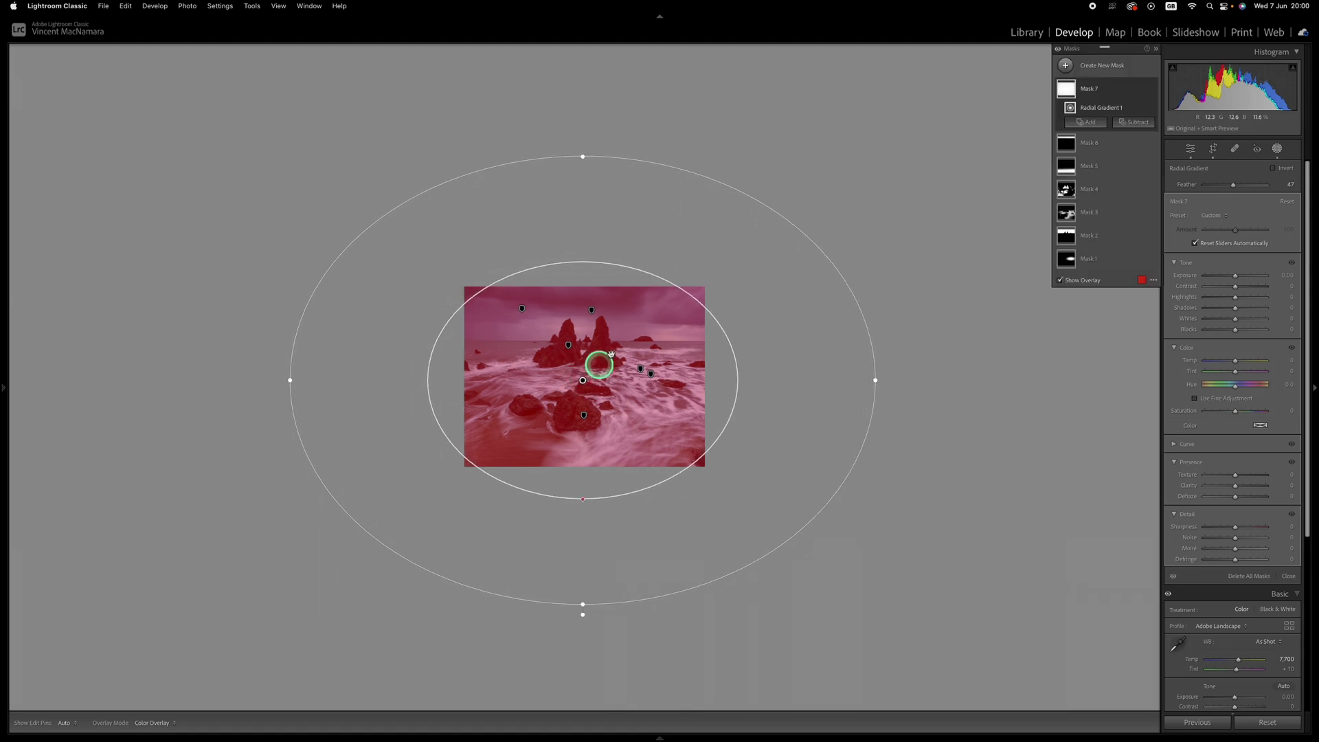
Invert the large radial mask and drop its Exposure to -4.00 to darken the edges.
left_click(1262, 234)
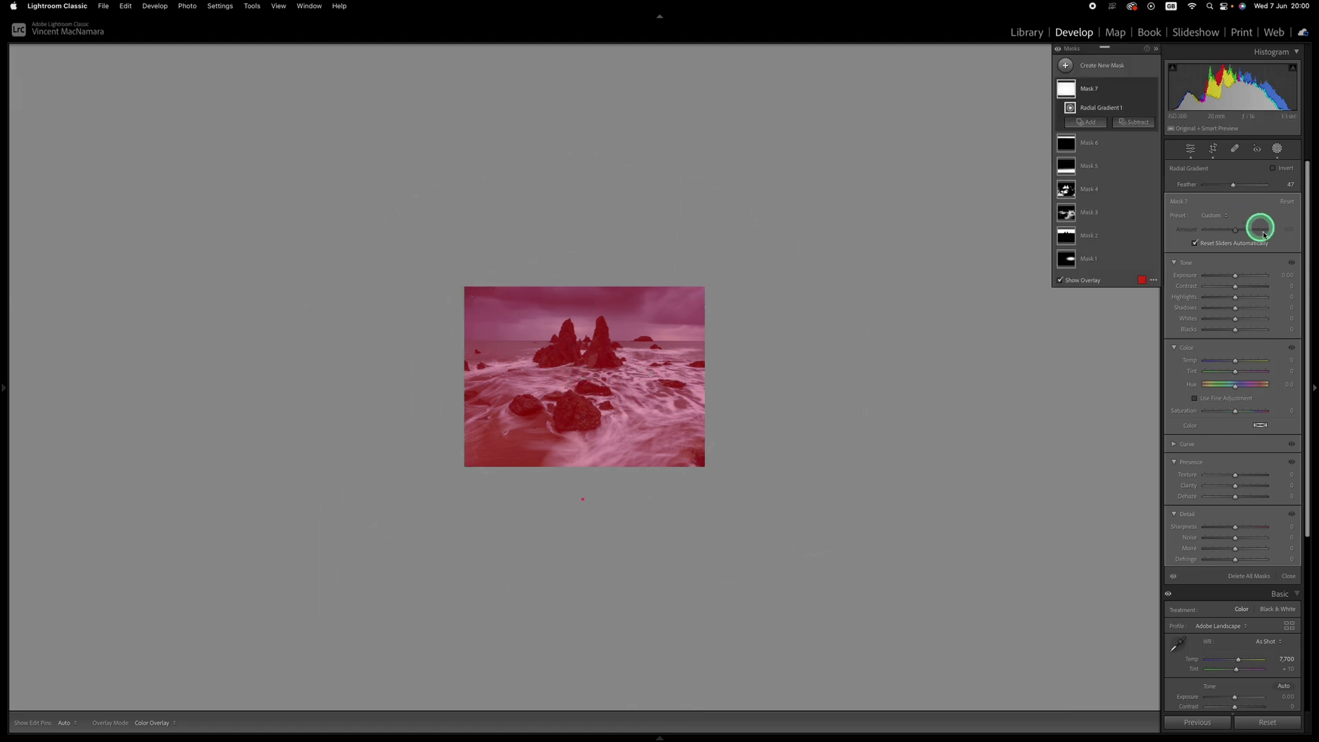
left_click(1274, 168)
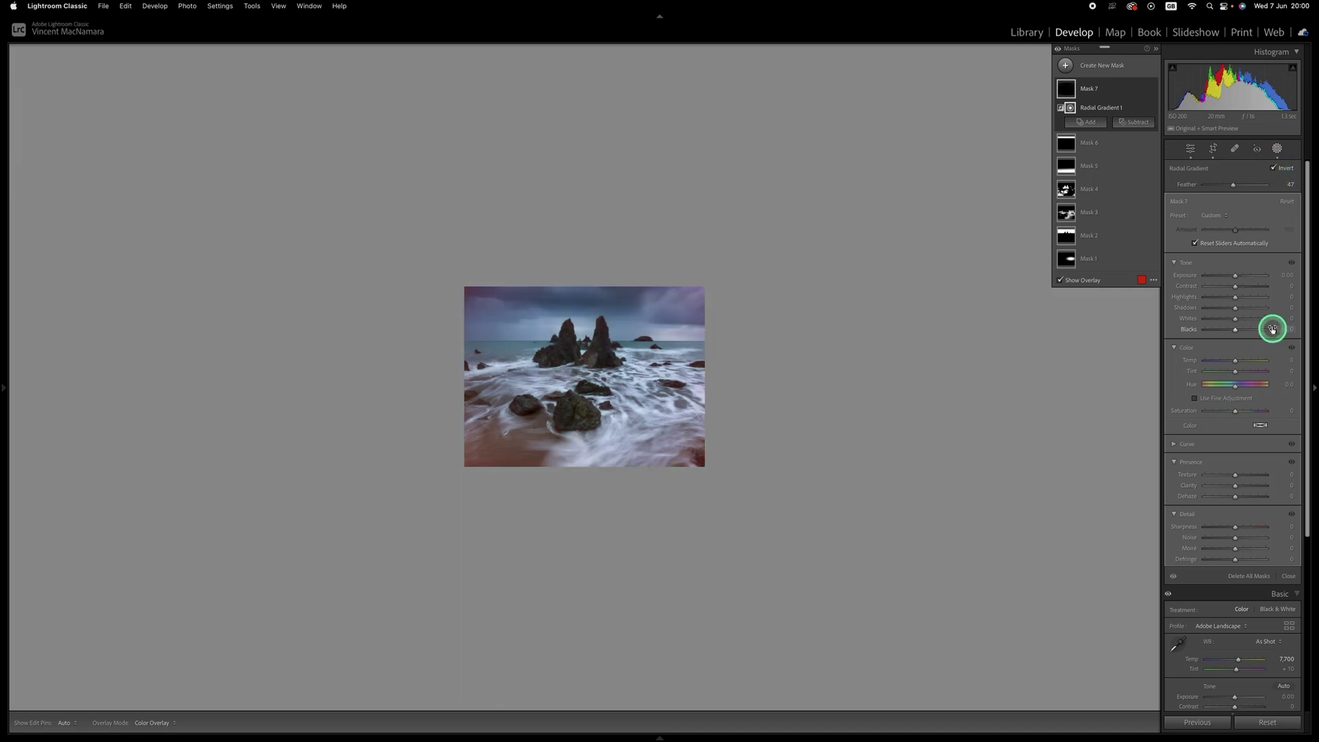
left_click_drag(1240, 282, 1189, 300)
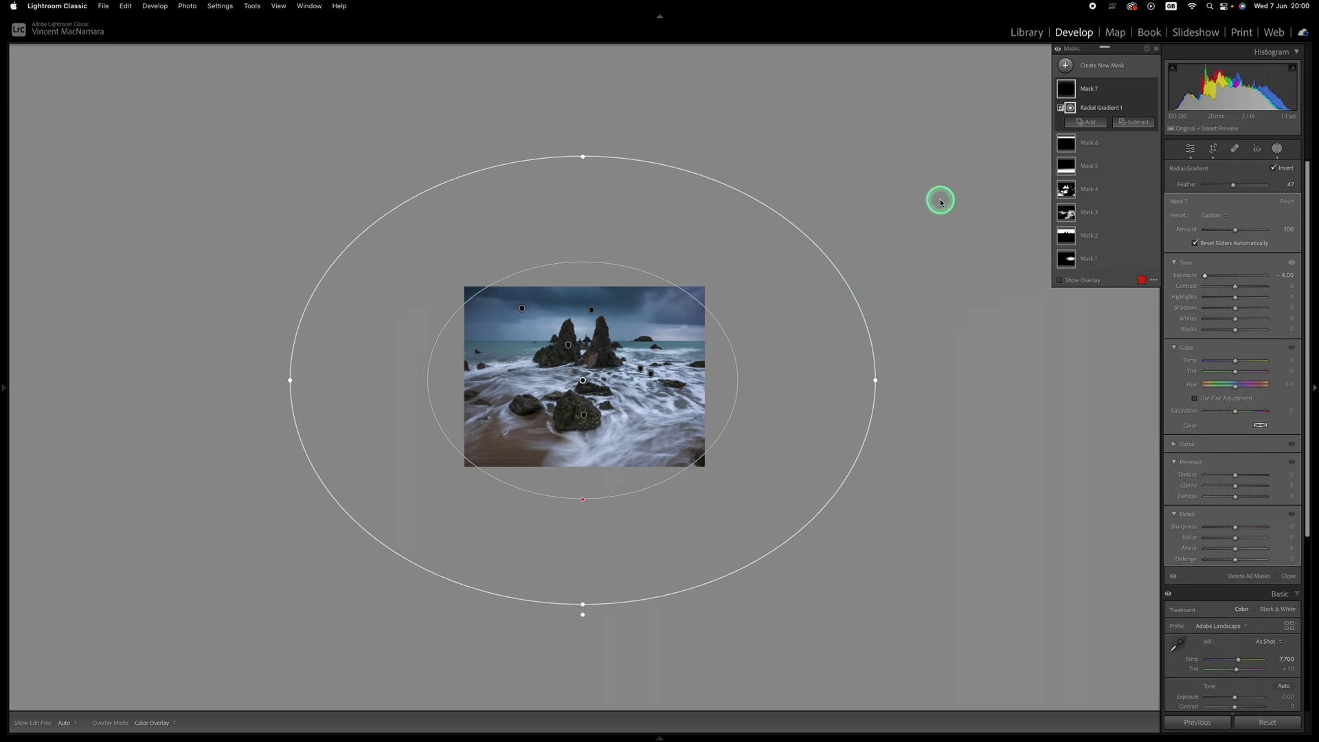
Fit the photo in view, exit the vignette mask, and expand the Calibration and Basic panels.
key("super+equal")
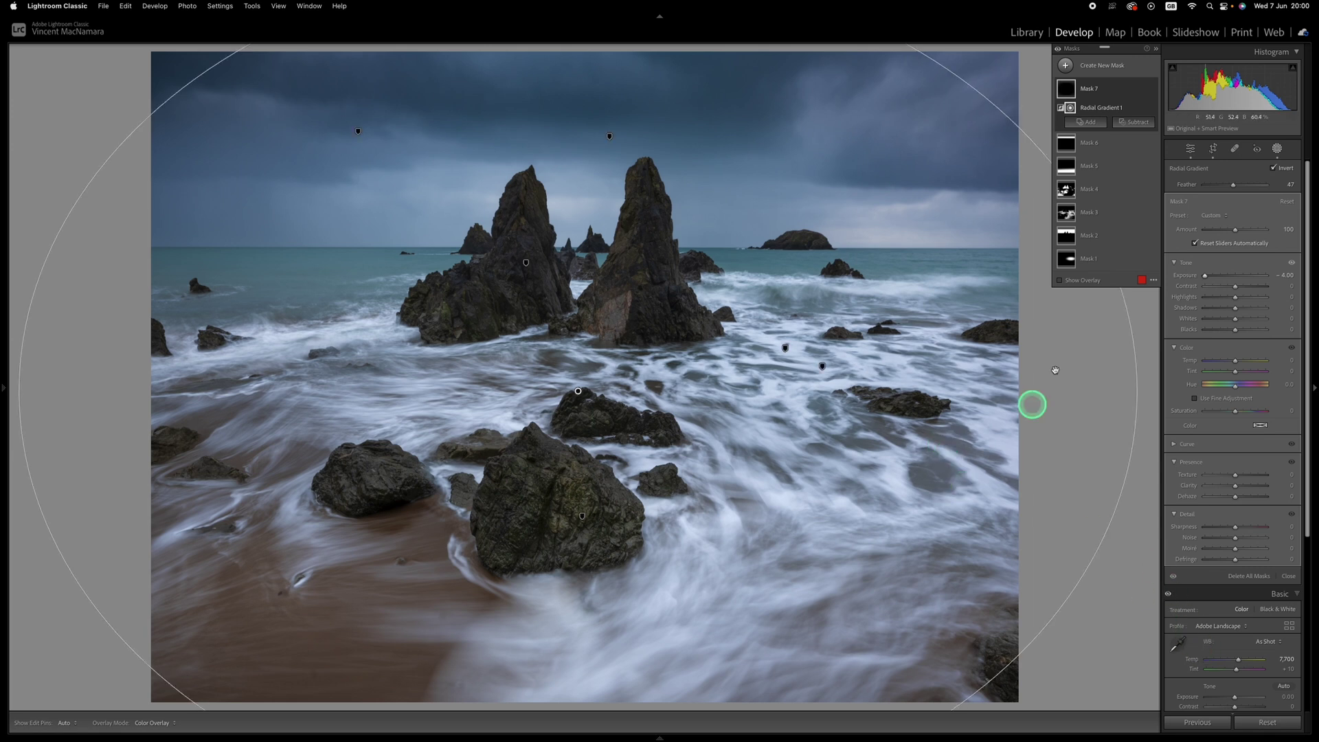
left_click(1194, 150)
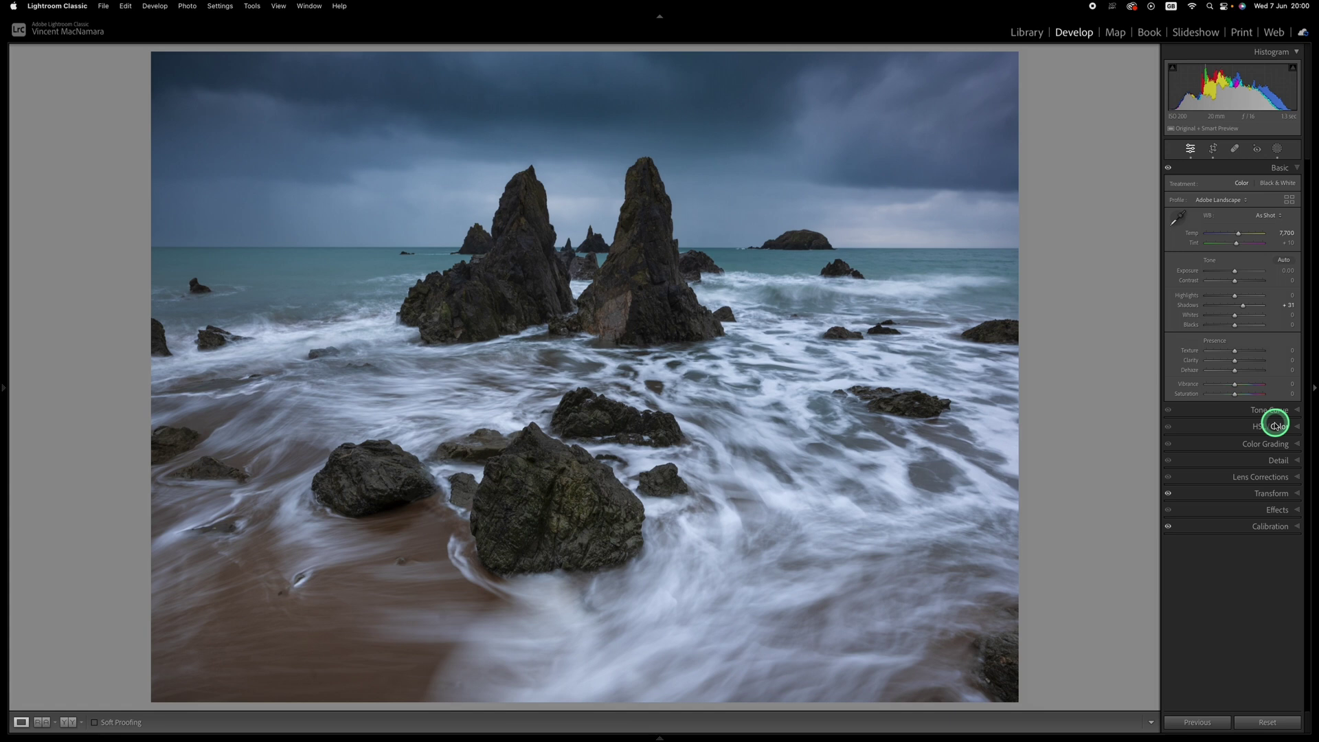
left_click(1270, 528)
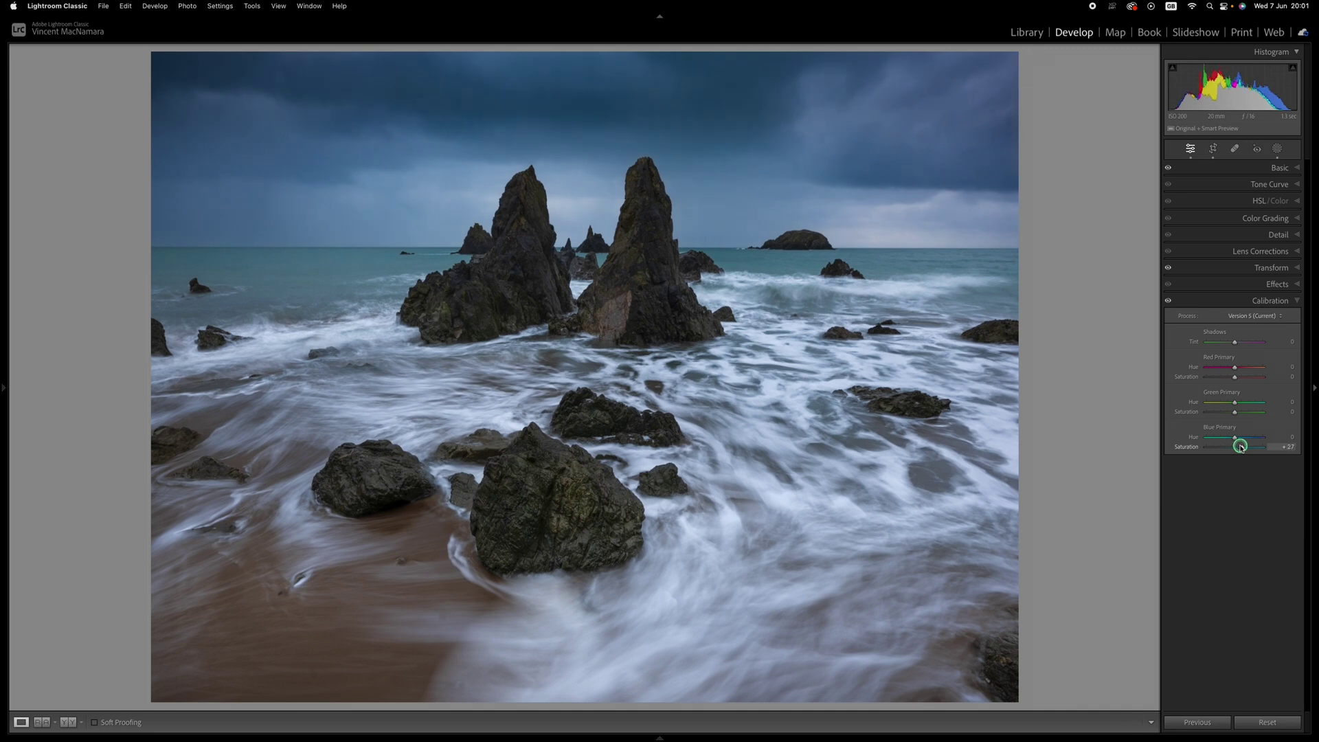
left_click(1276, 168)
In the Basic panel, reset Contrast to 0, lower Blacks to -14 and raise Whites to +23.
left_click(1239, 210)
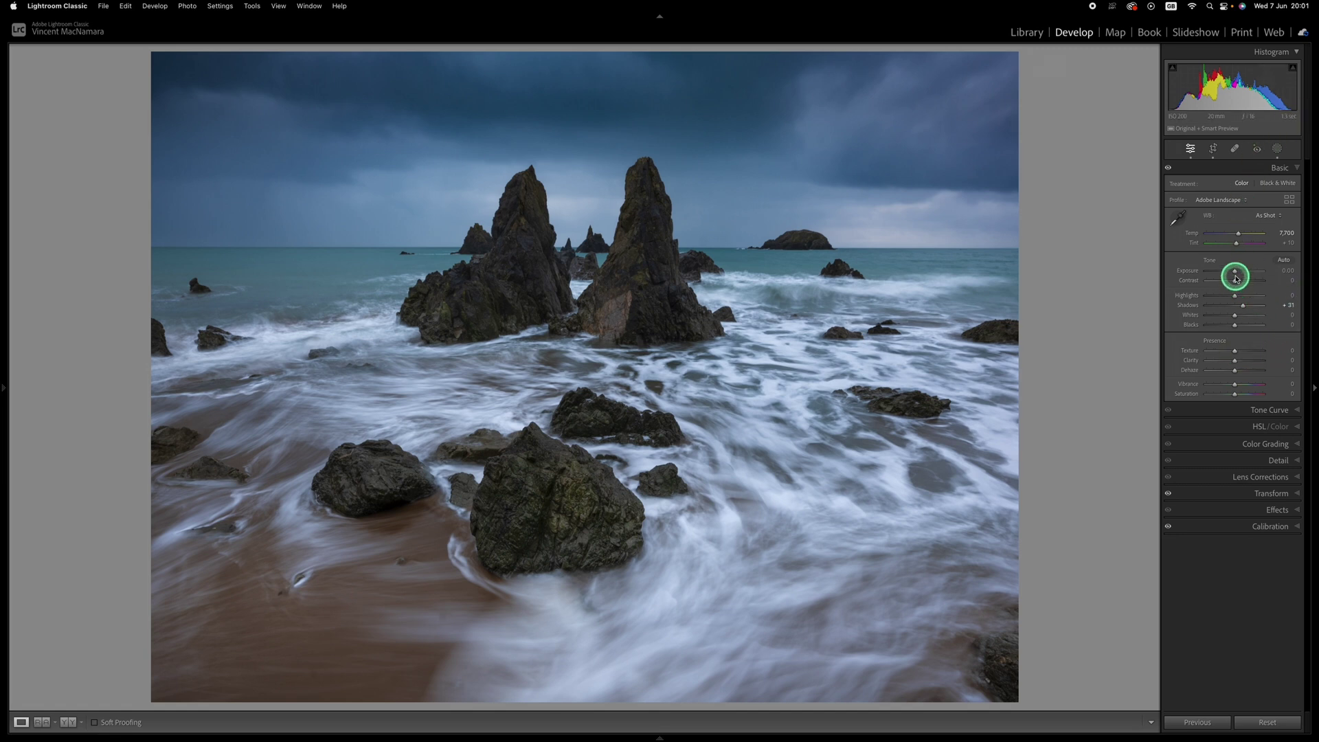
left_click_drag(1241, 282, 1243, 282)
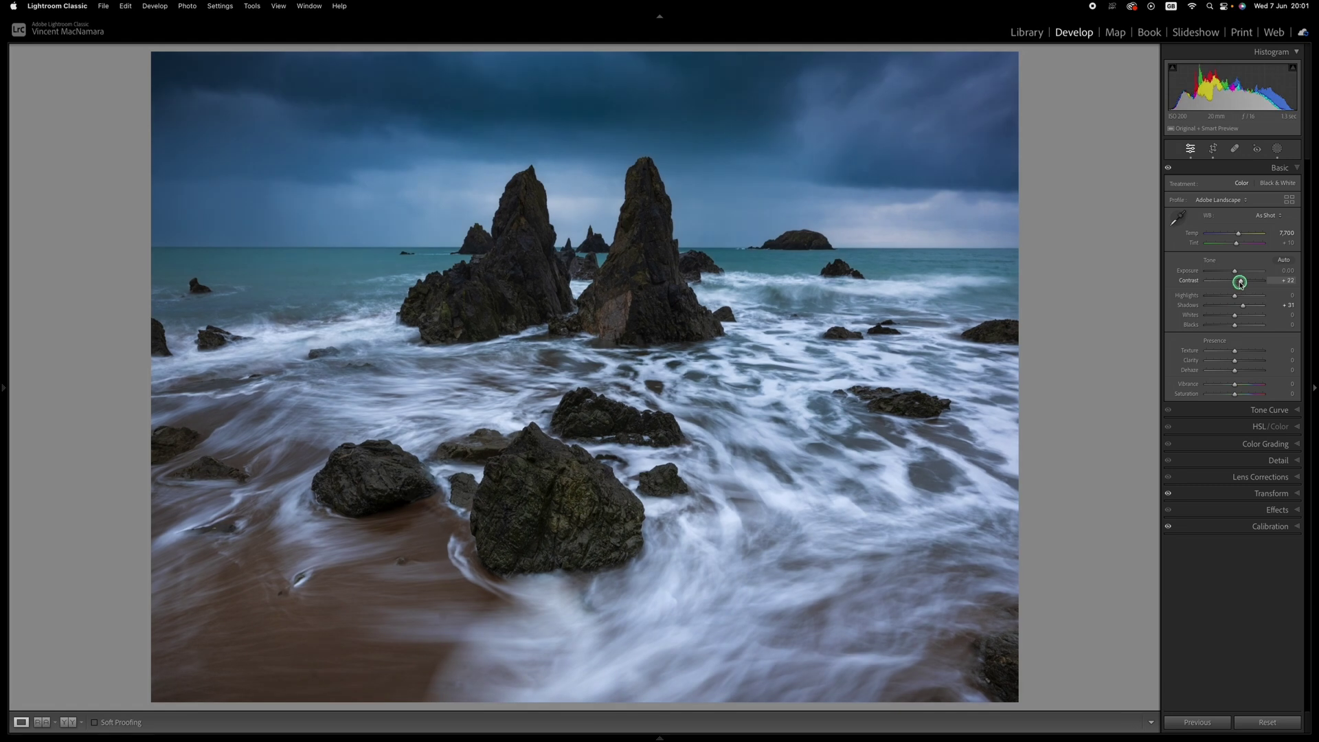
double_click(1193, 280)
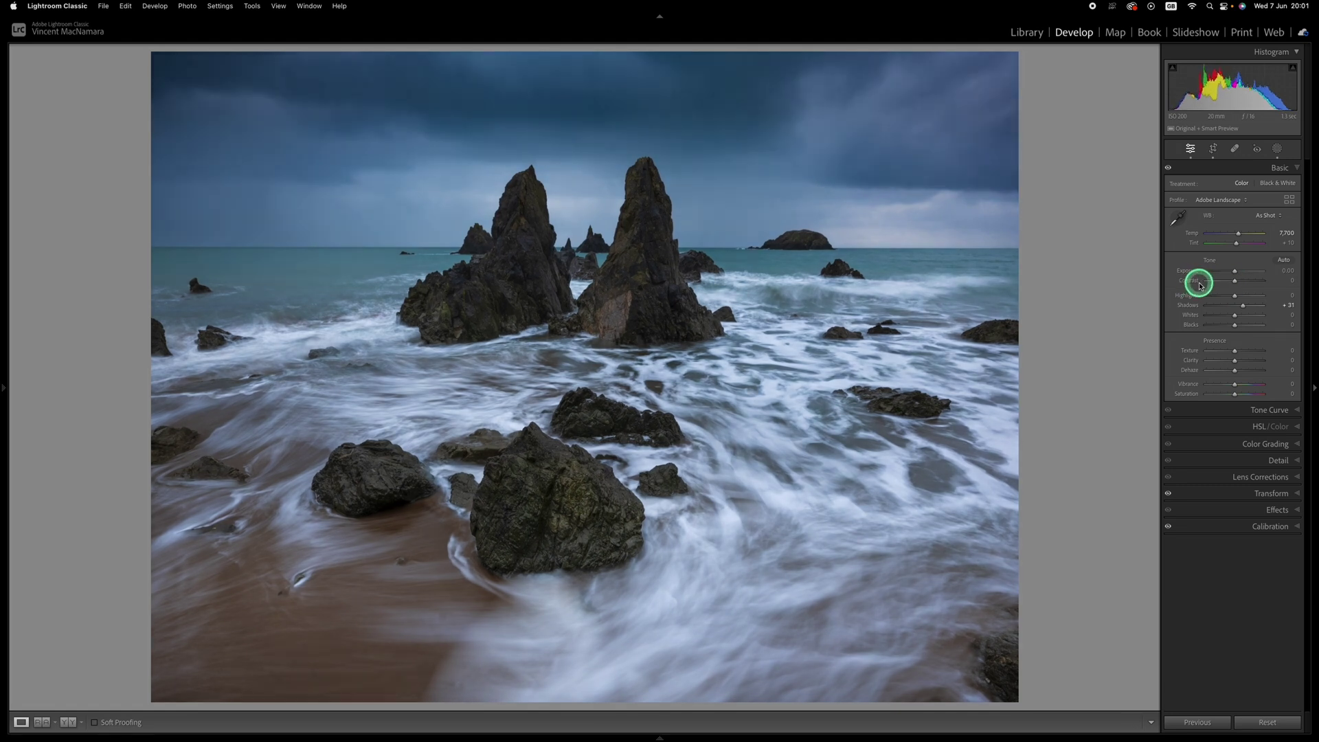
left_click(1235, 327)
left_click_drag(1233, 327, 1229, 327)
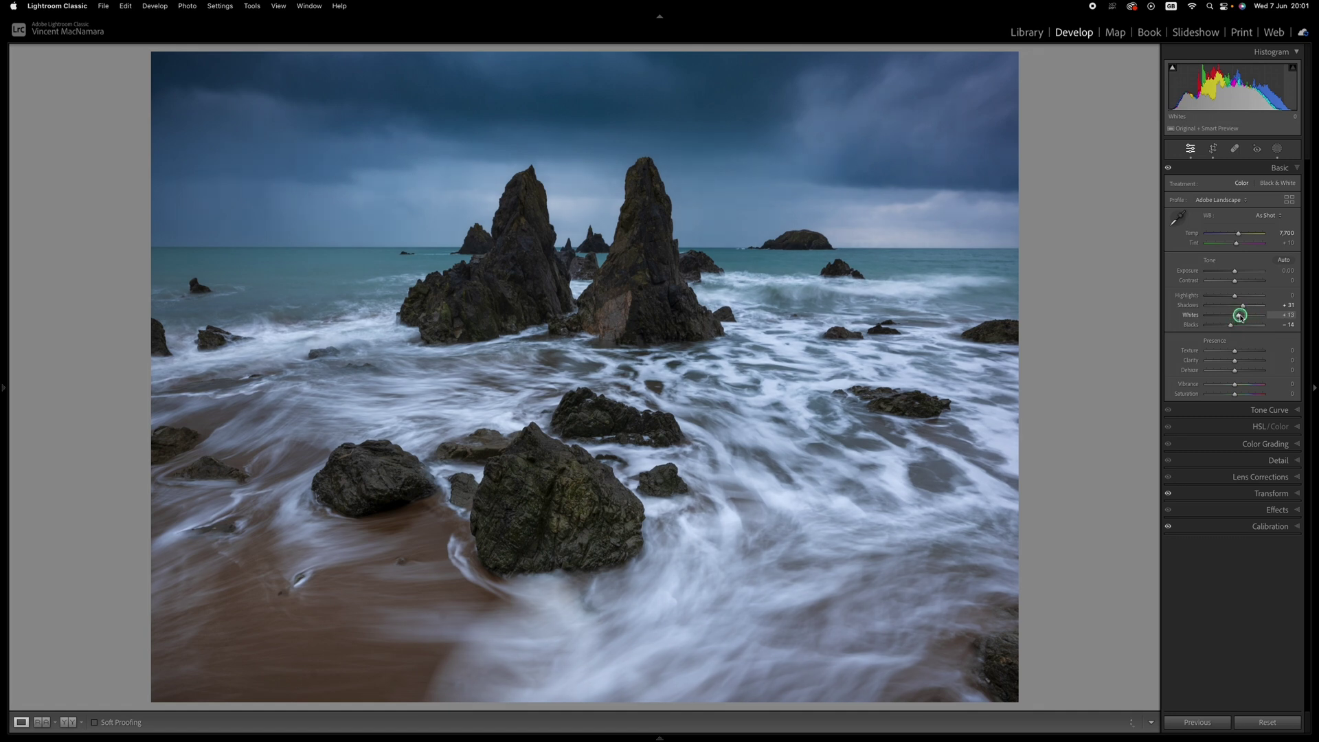
left_click_drag(1240, 316, 1242, 317)
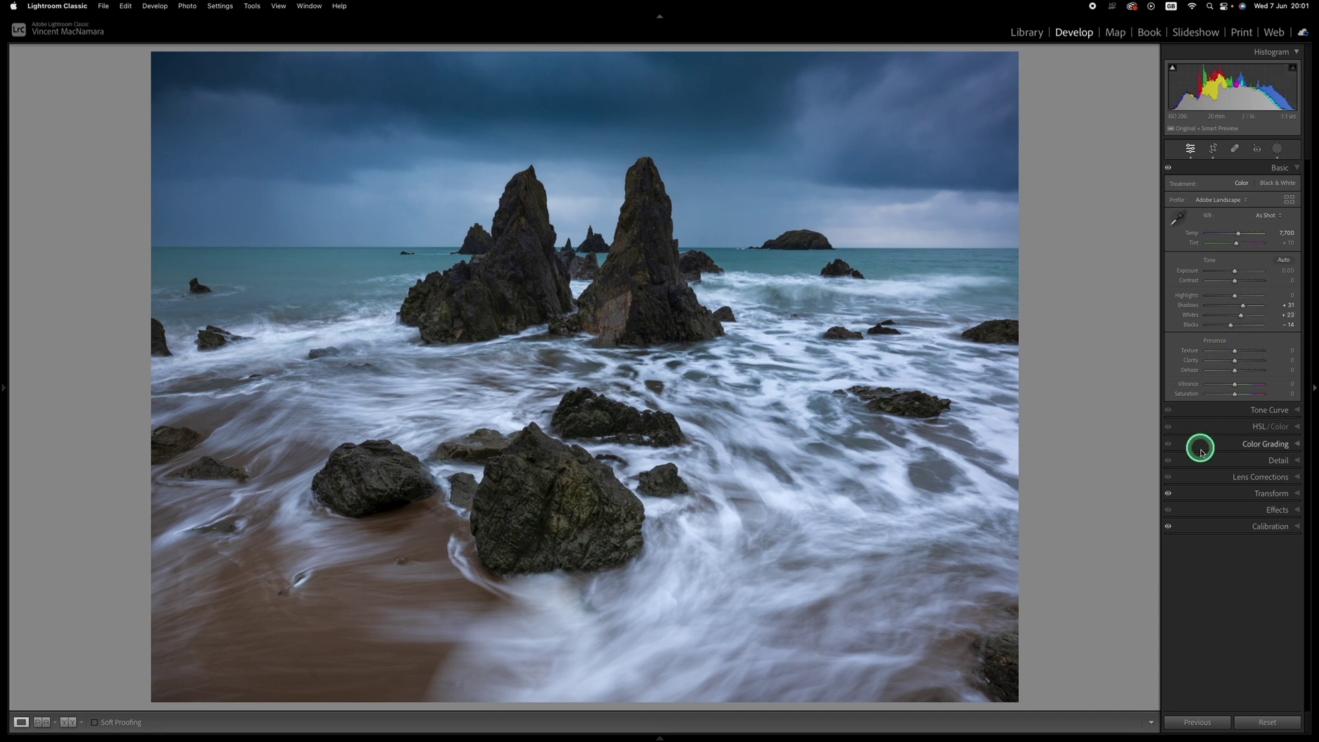
Open HSL/Color and raise Aqua Saturation to +26.
left_click(1227, 423)
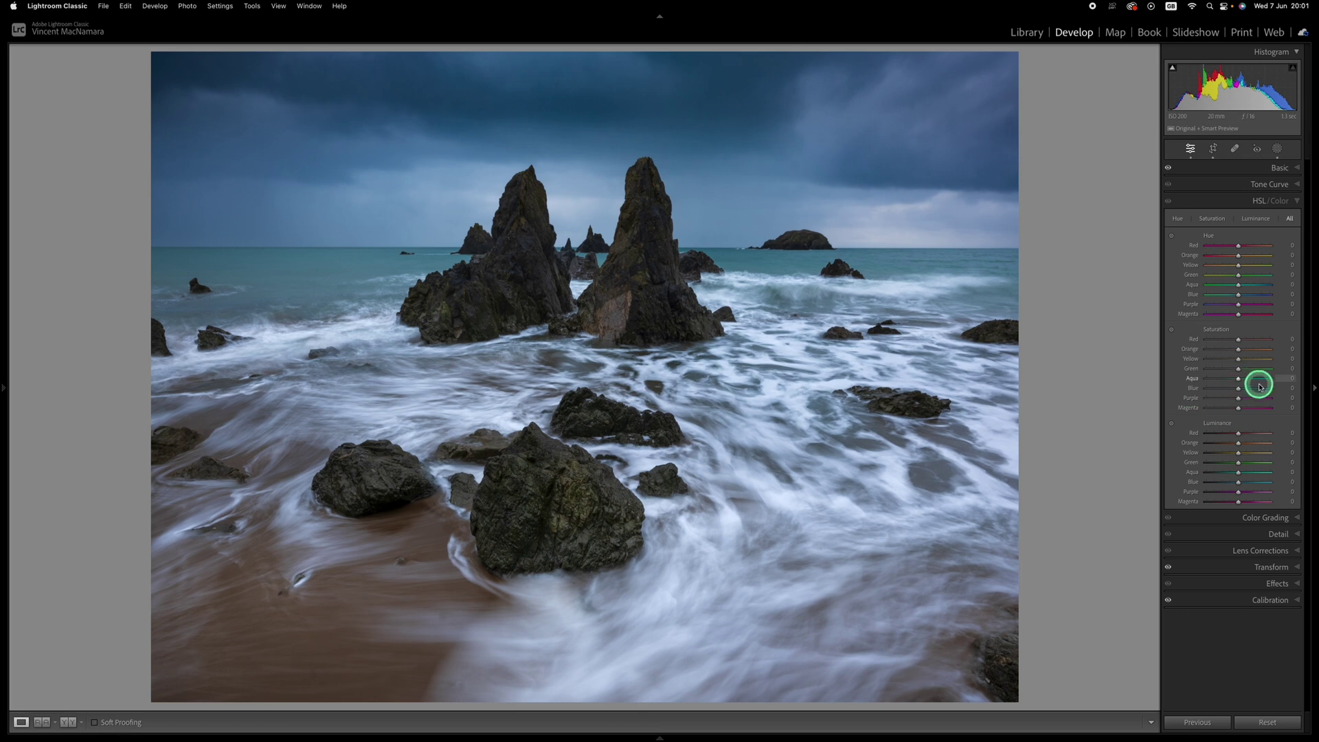
left_click_drag(1239, 382, 1243, 381)
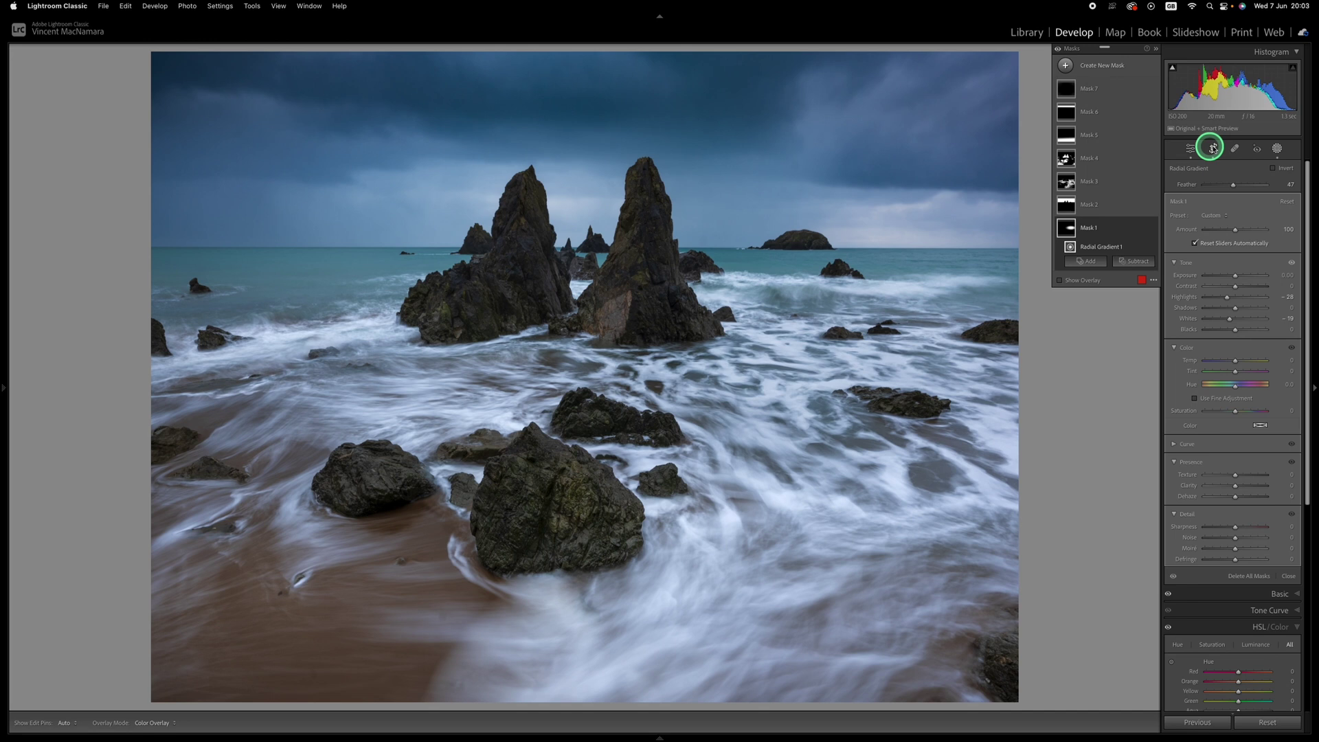
Start a 4 x 5 aspect crop and pull in the lower-right and lower-left corners.
left_click(1216, 149)
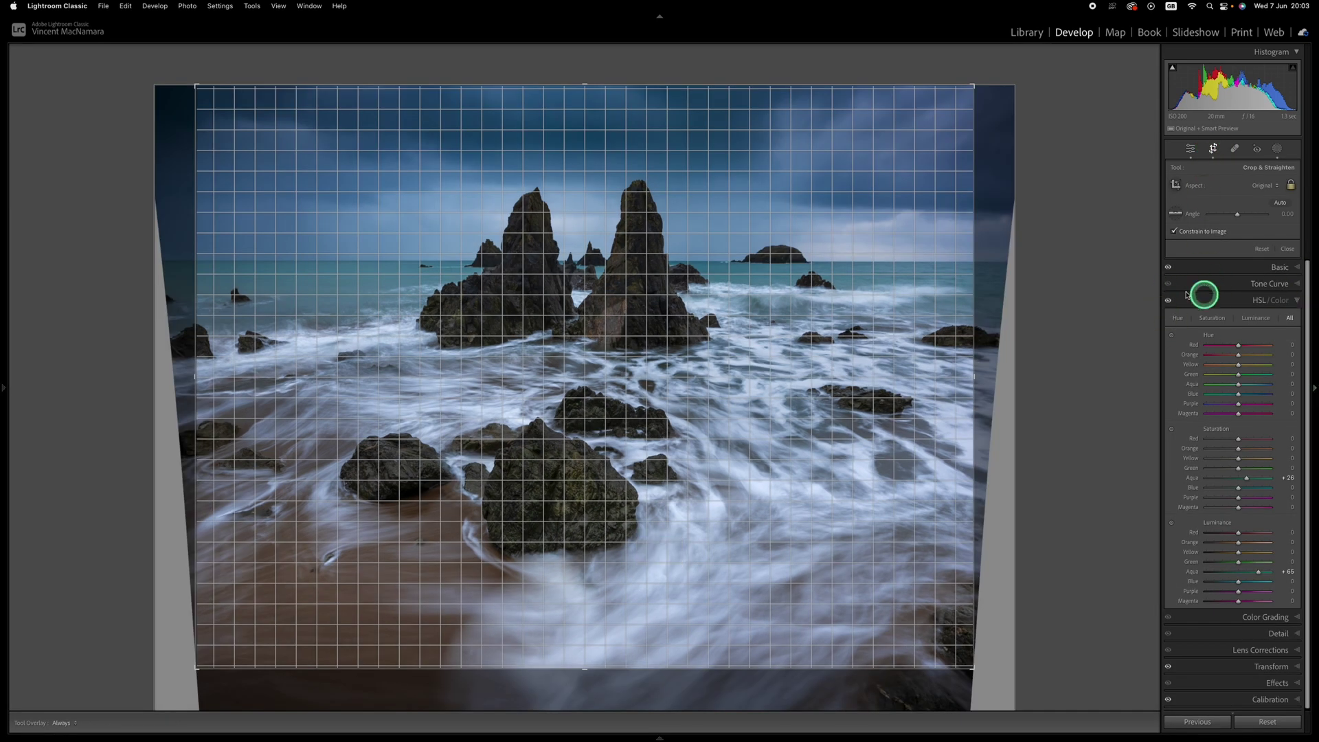
left_click(1273, 186)
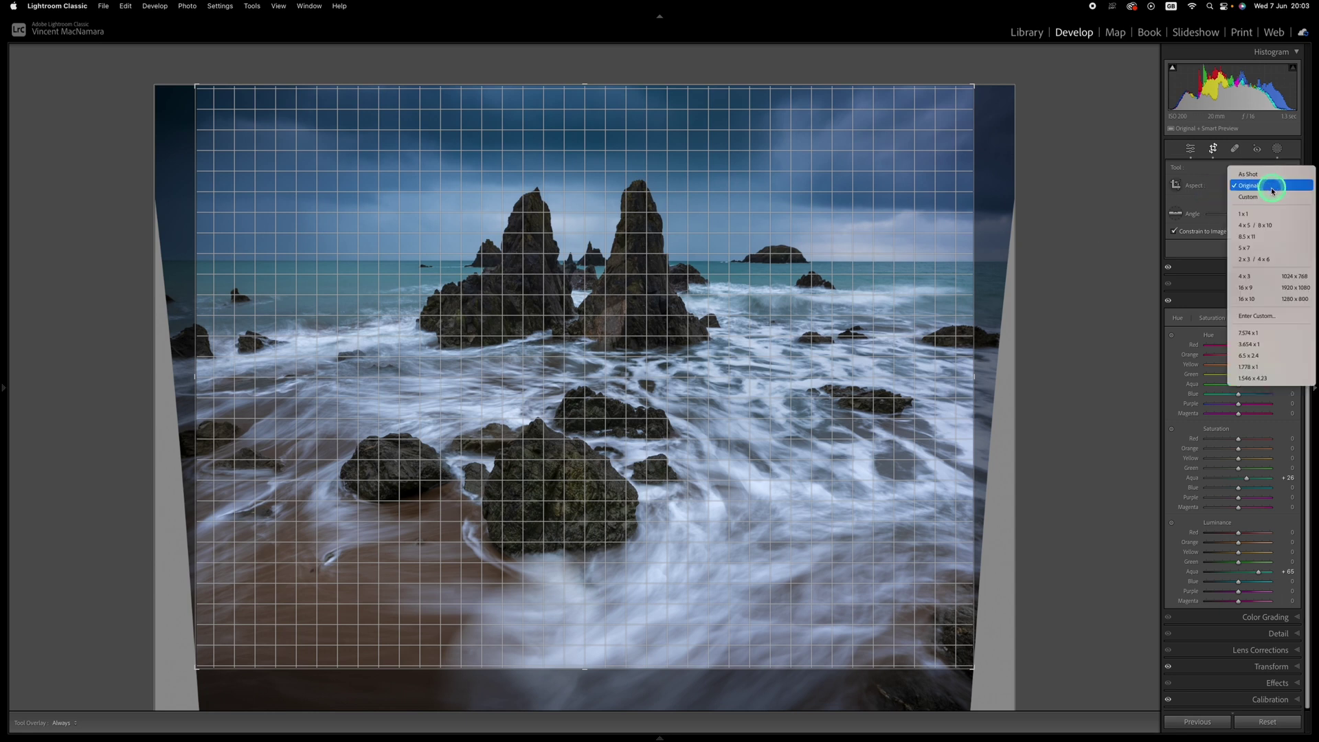
left_click(1268, 226)
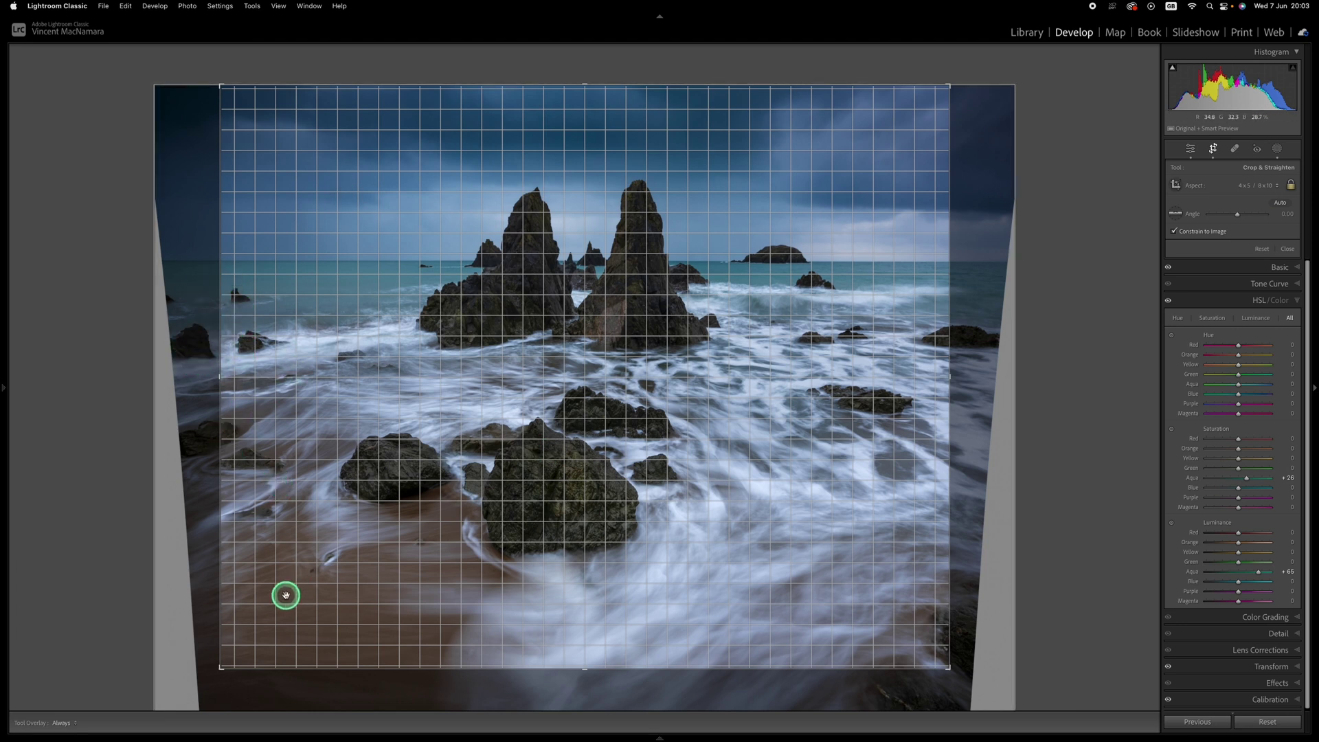
left_click_drag(951, 669, 934, 658)
left_click_drag(235, 656, 249, 650)
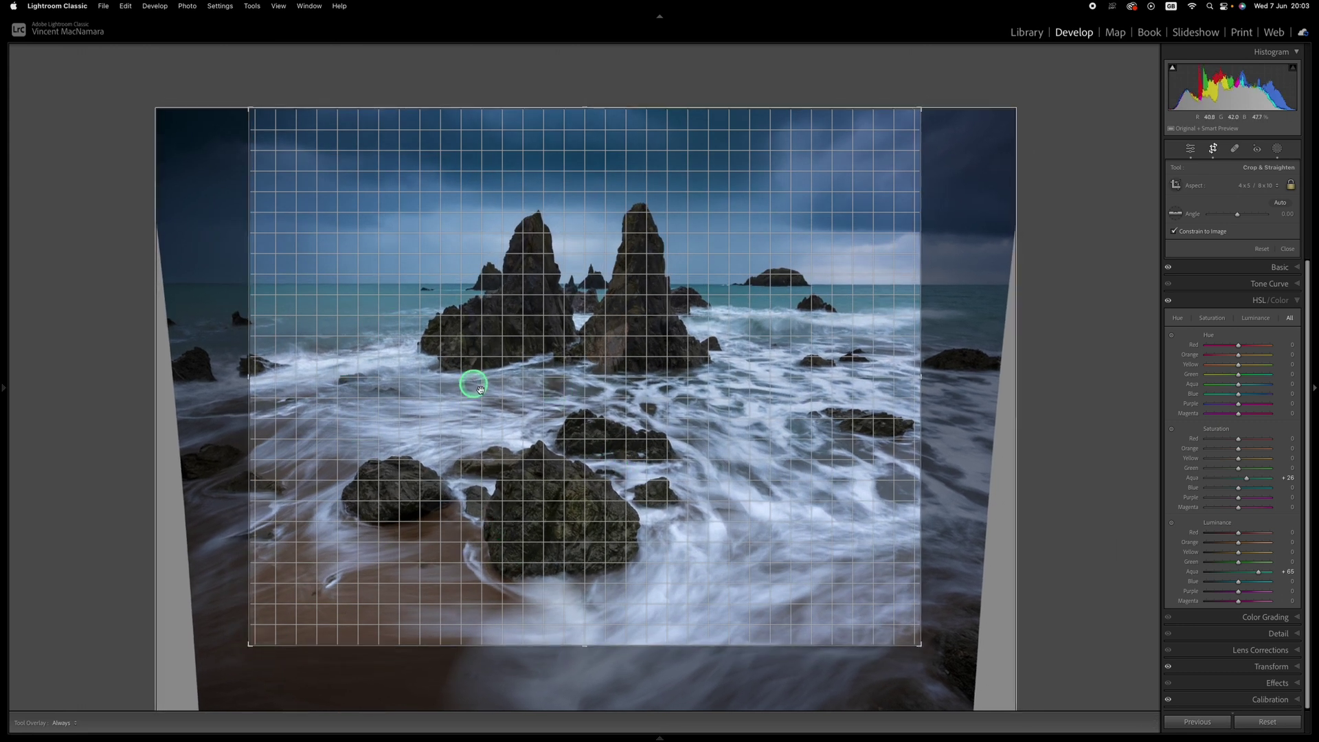
Cycle the crop guide overlays and reposition the photo to centre the two sea stacks.
left_click_drag(613, 423, 599, 424)
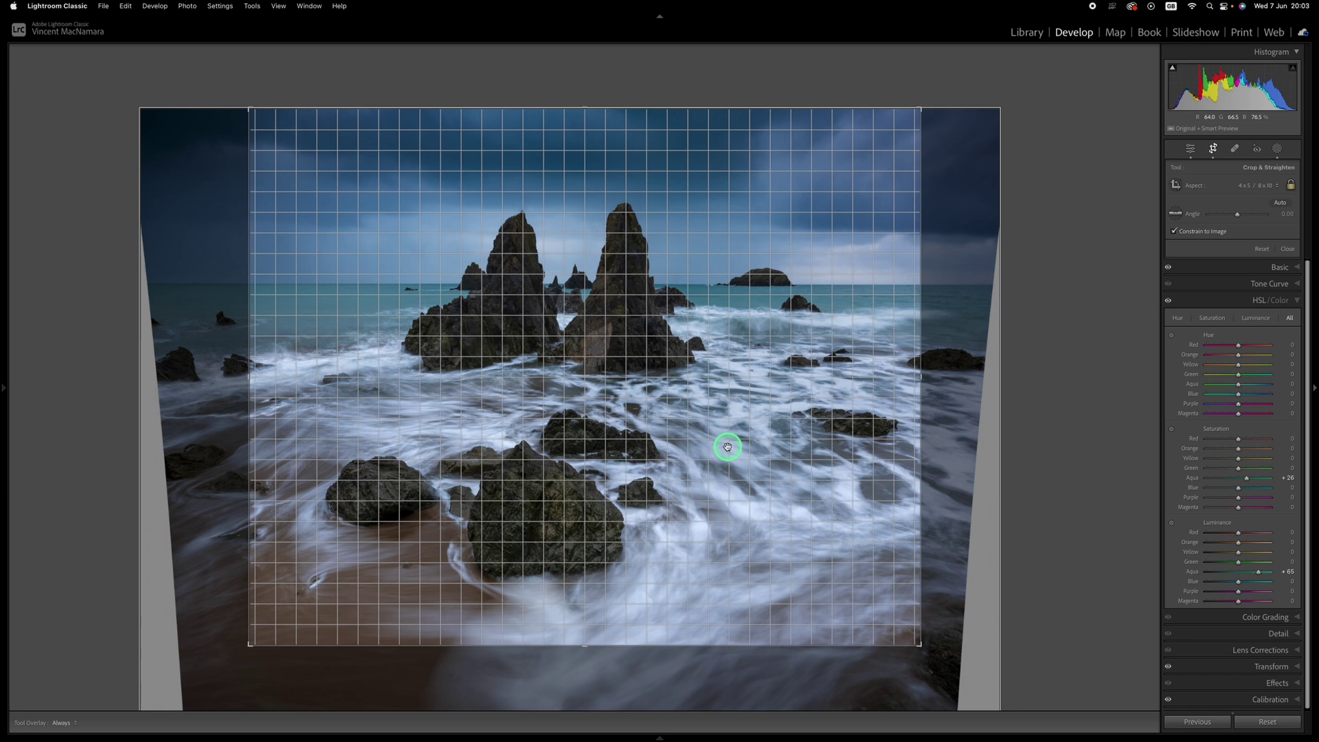
left_click_drag(940, 363, 941, 363)
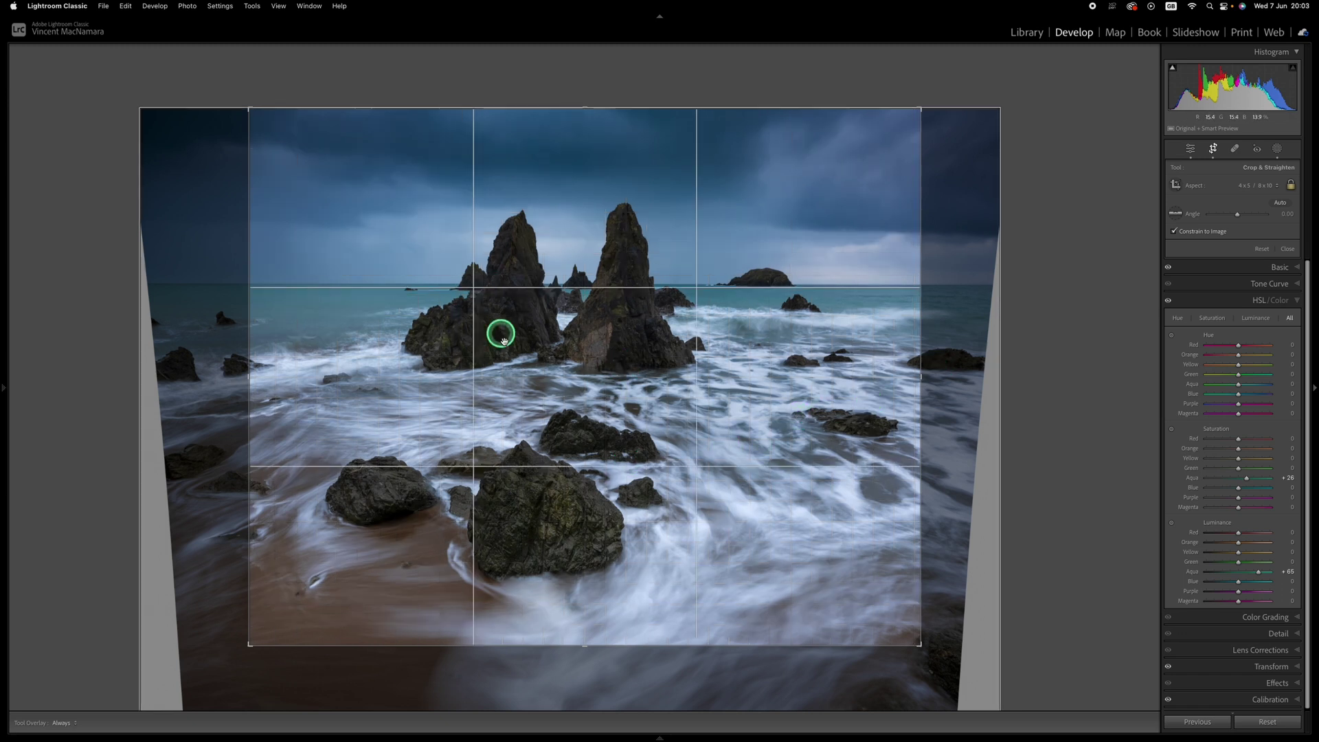
key("o")
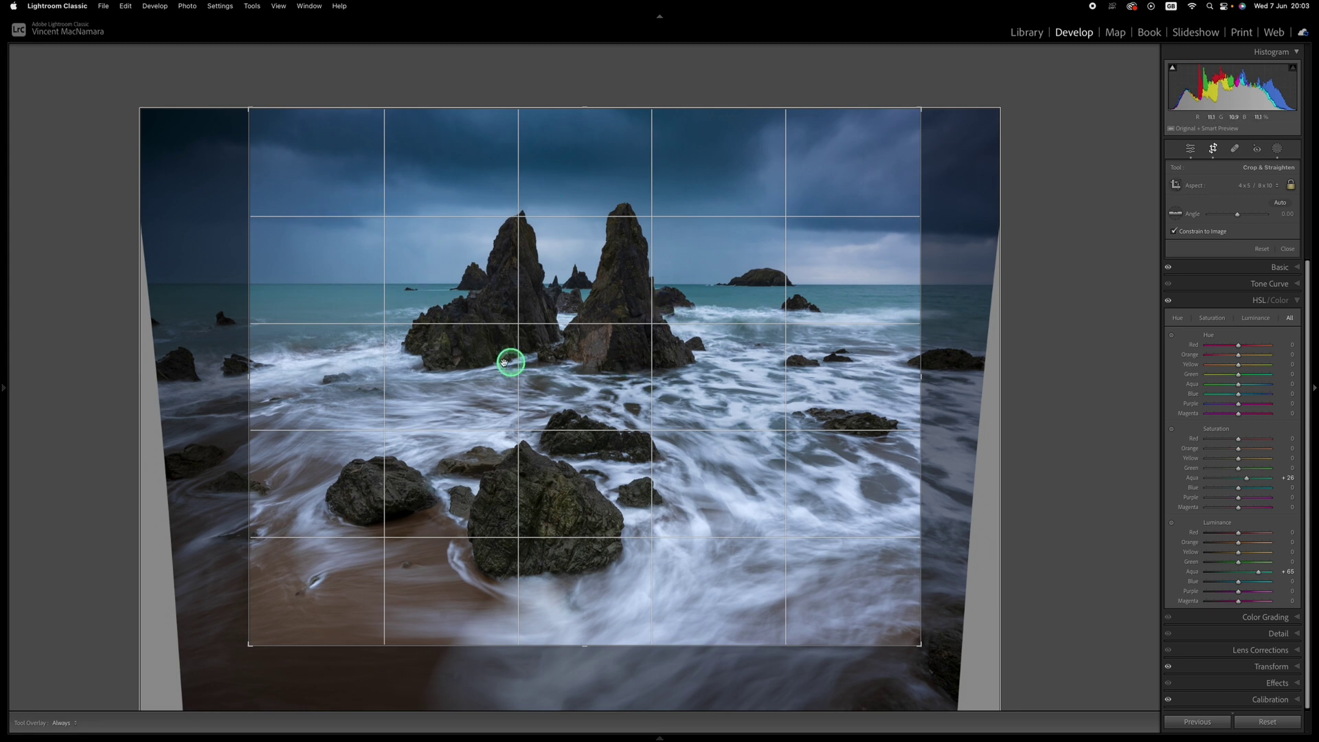
key("o")
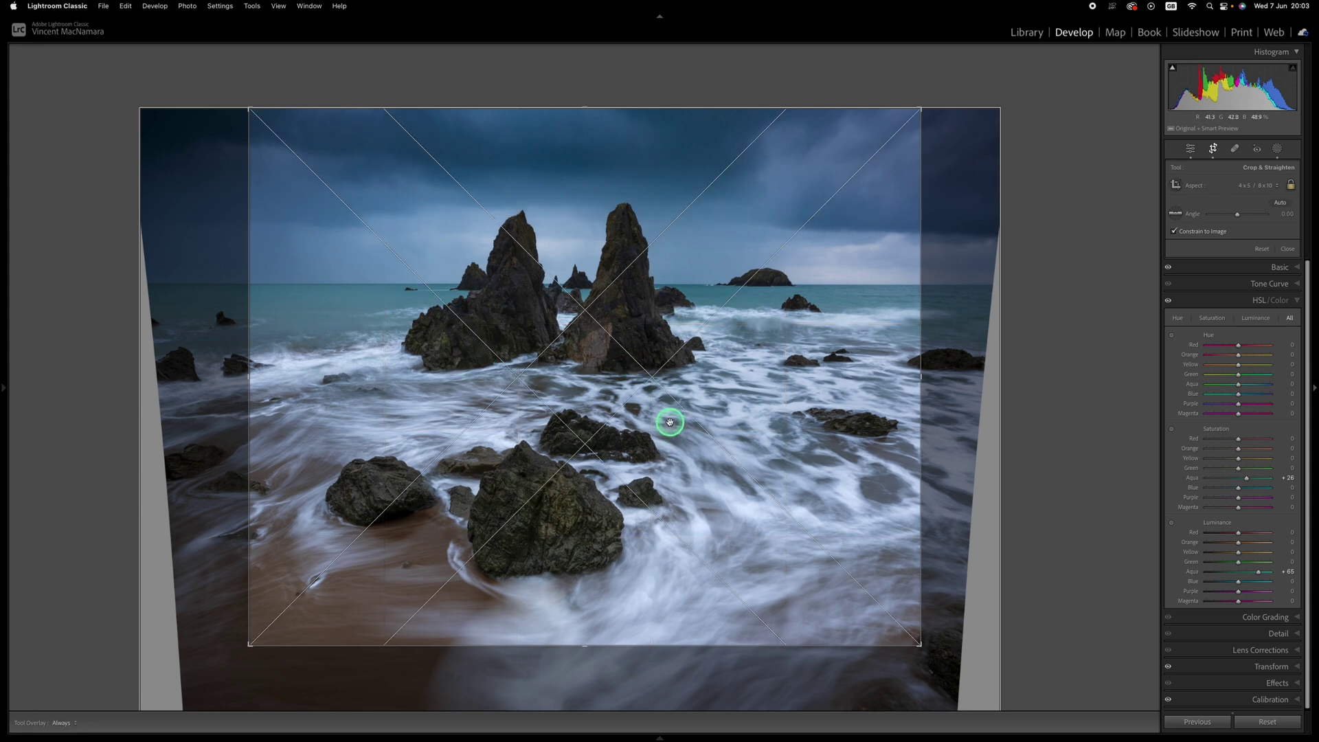
key("o")
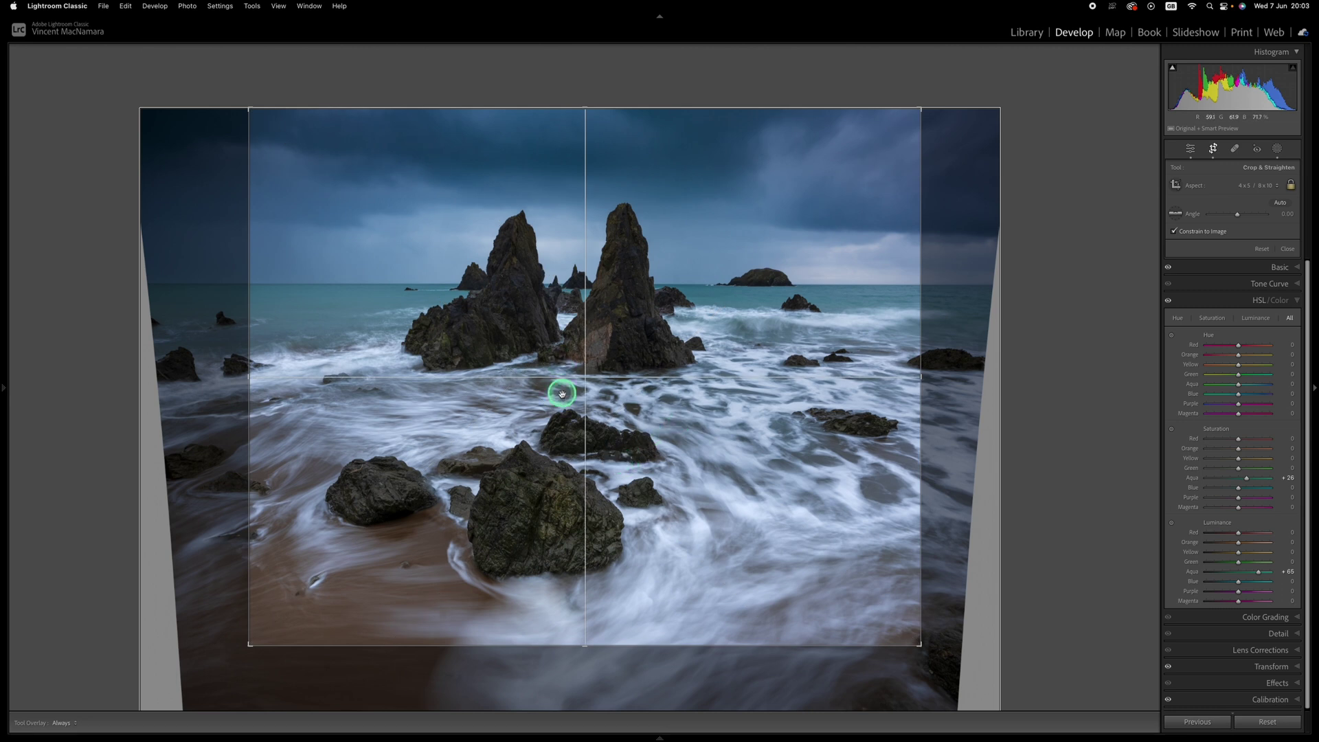
left_click_drag(684, 398, 276, 602)
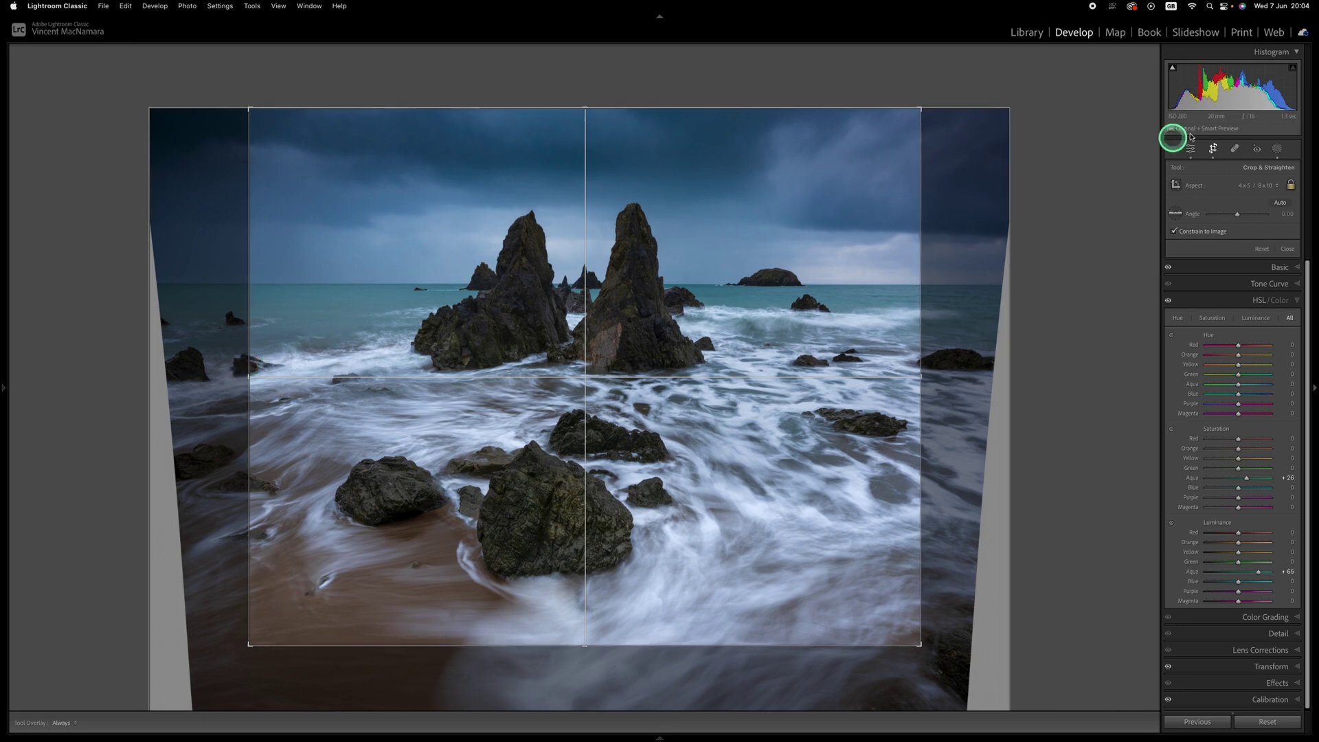
Apply the crop, then heal away three small rocks along the left edge with Spot Removal.
left_click(1213, 149)
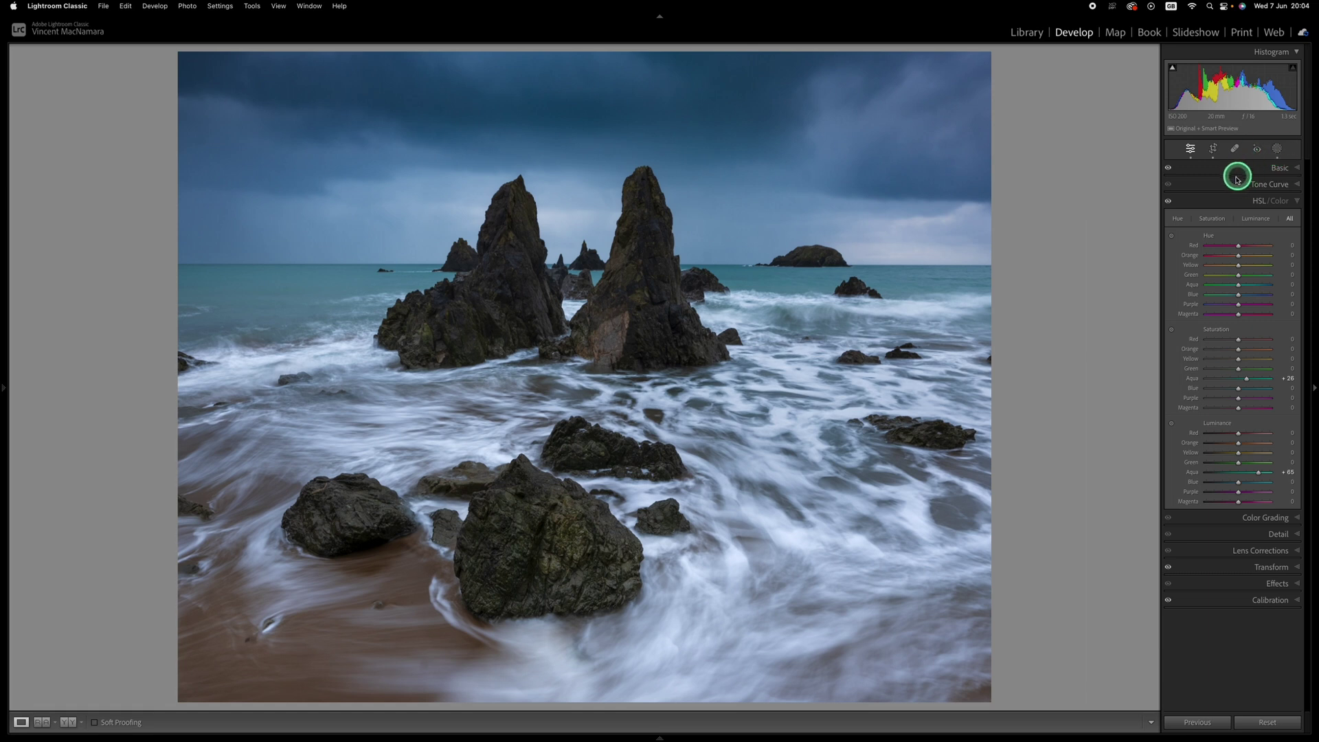
key("q")
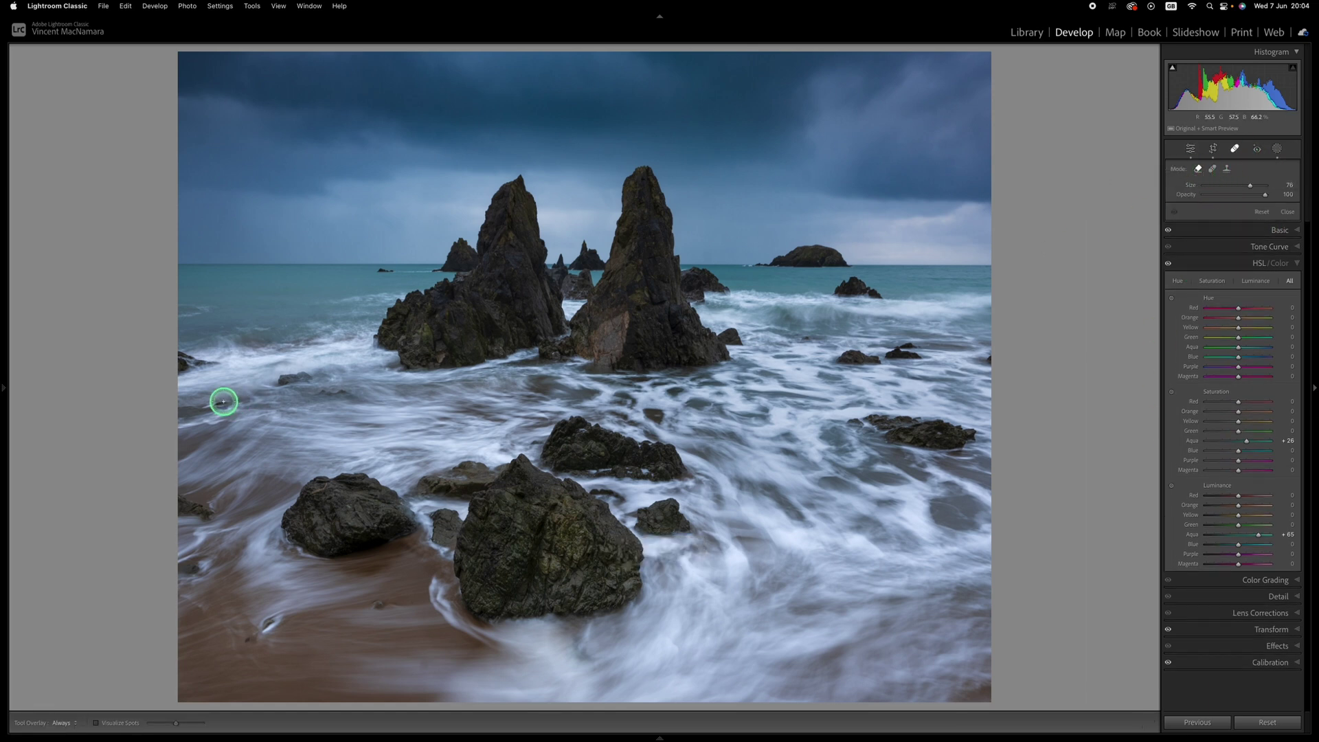
left_click_drag(187, 368, 160, 363)
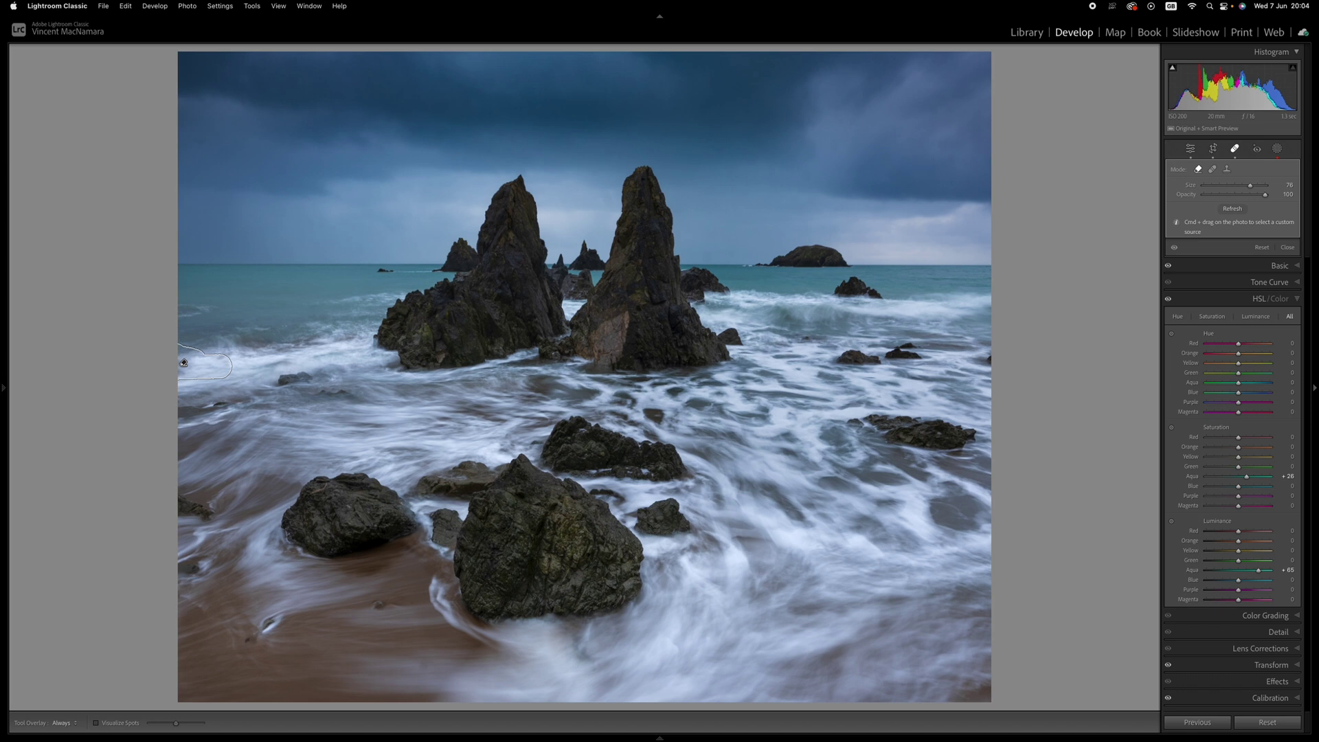
left_click(197, 507)
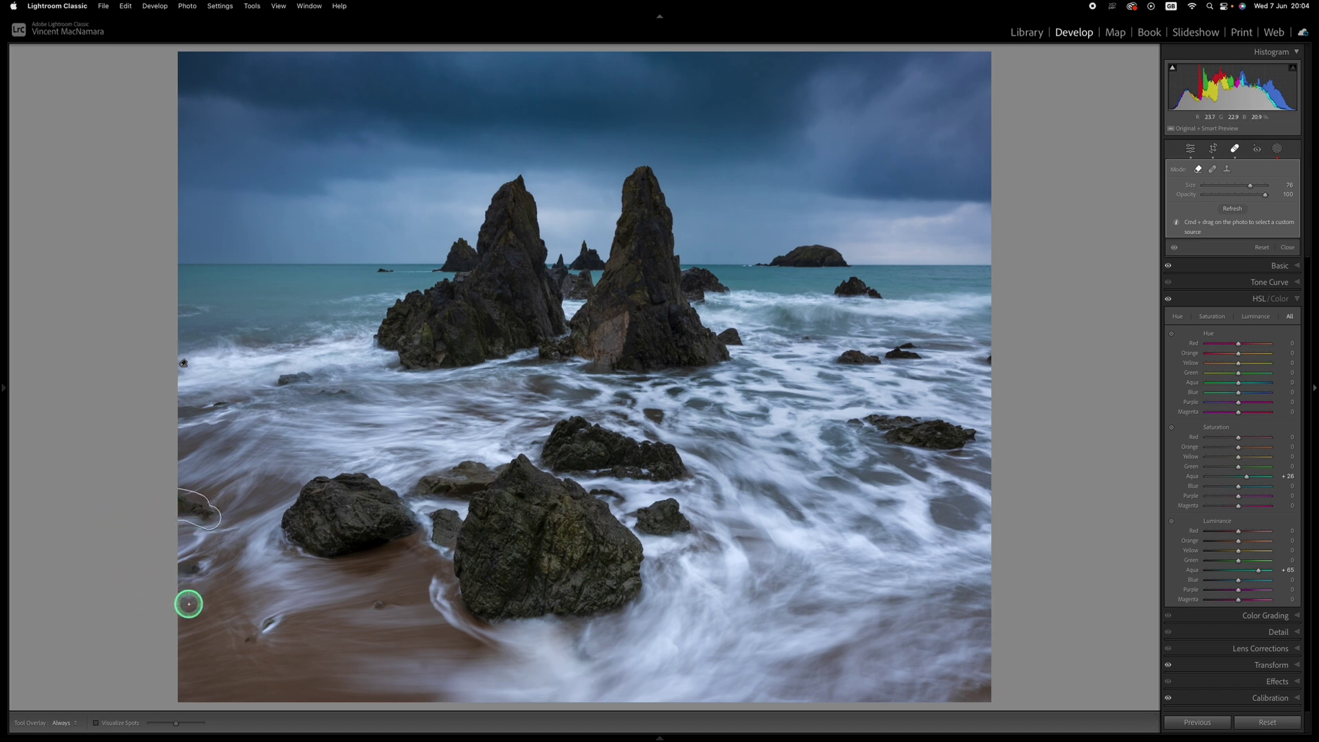
left_click_drag(210, 568, 181, 578)
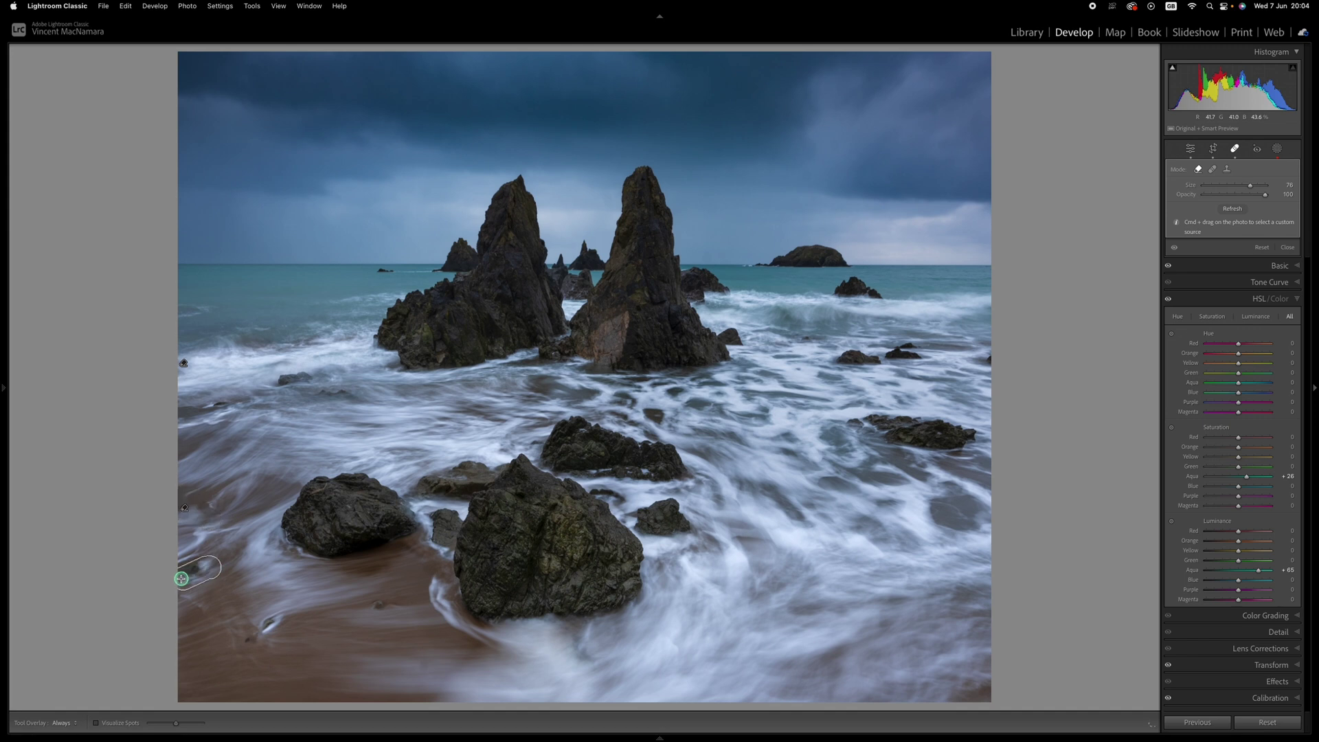
mouse_move(417, 736)
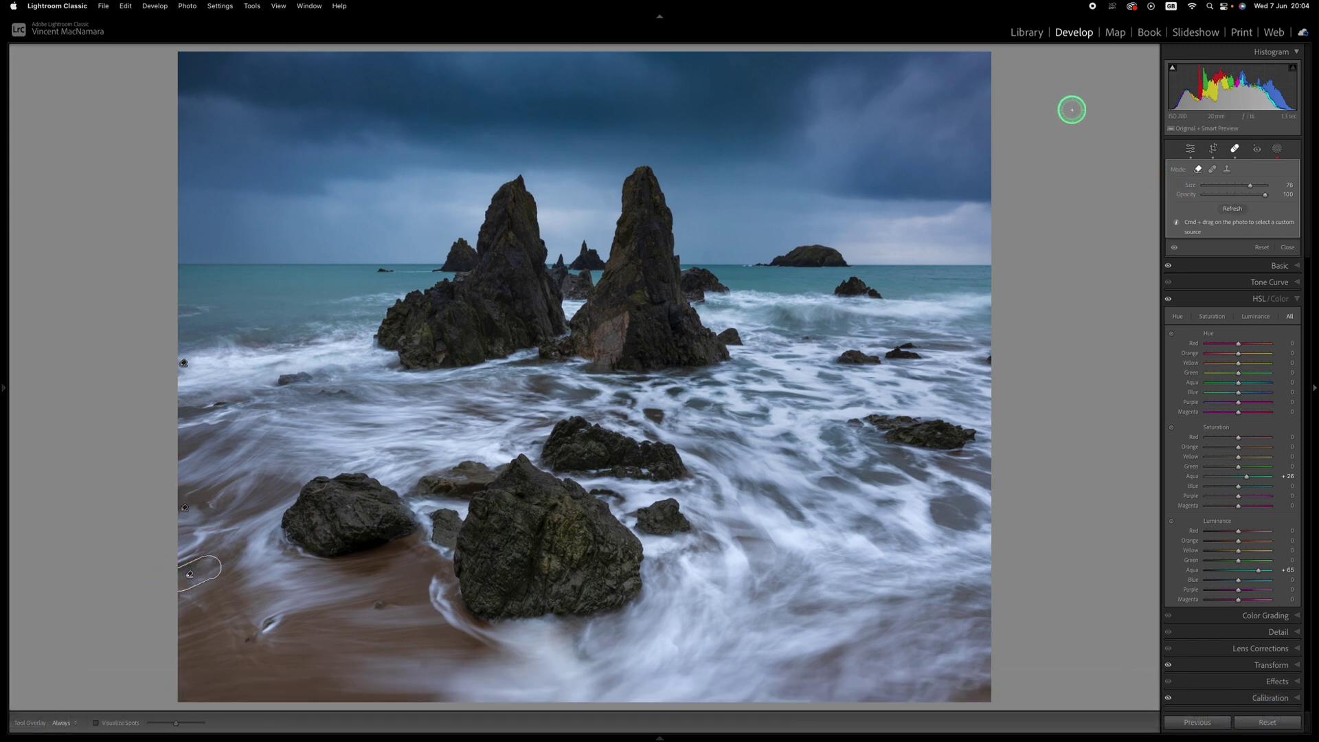
left_click(1178, 144)
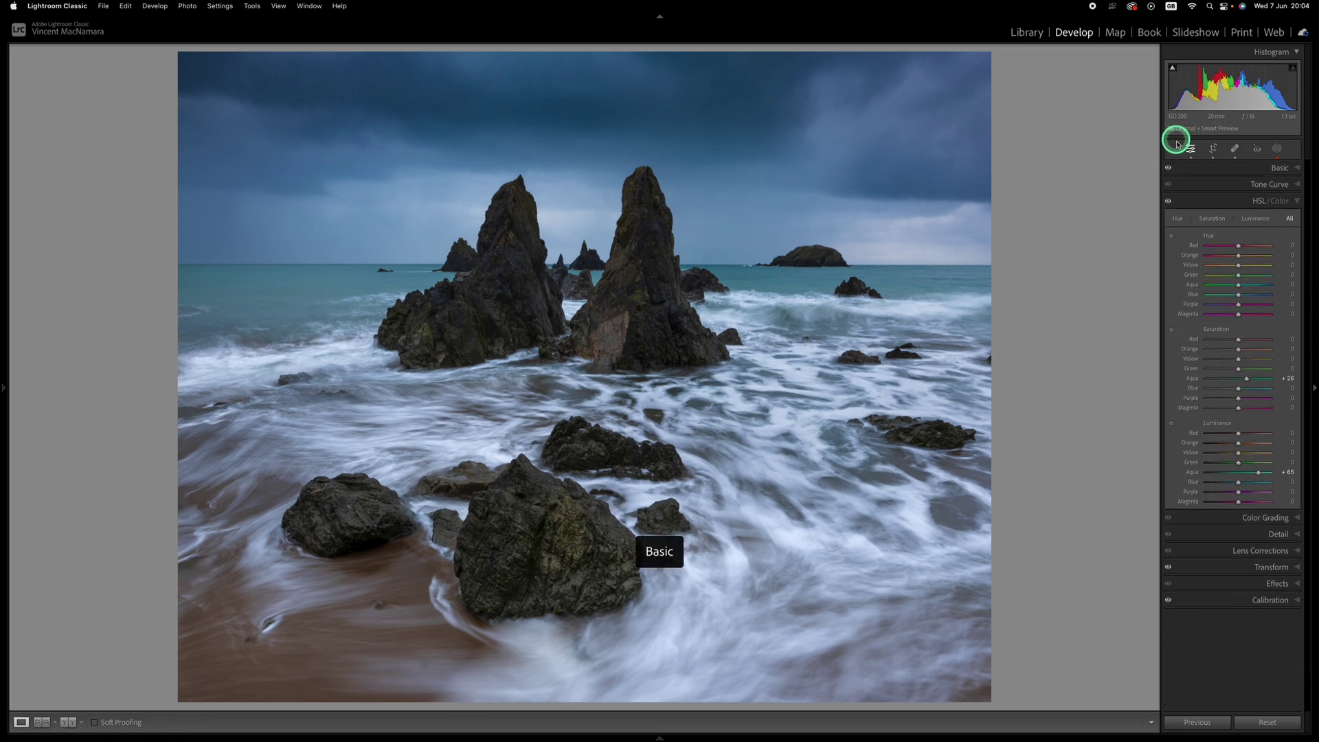